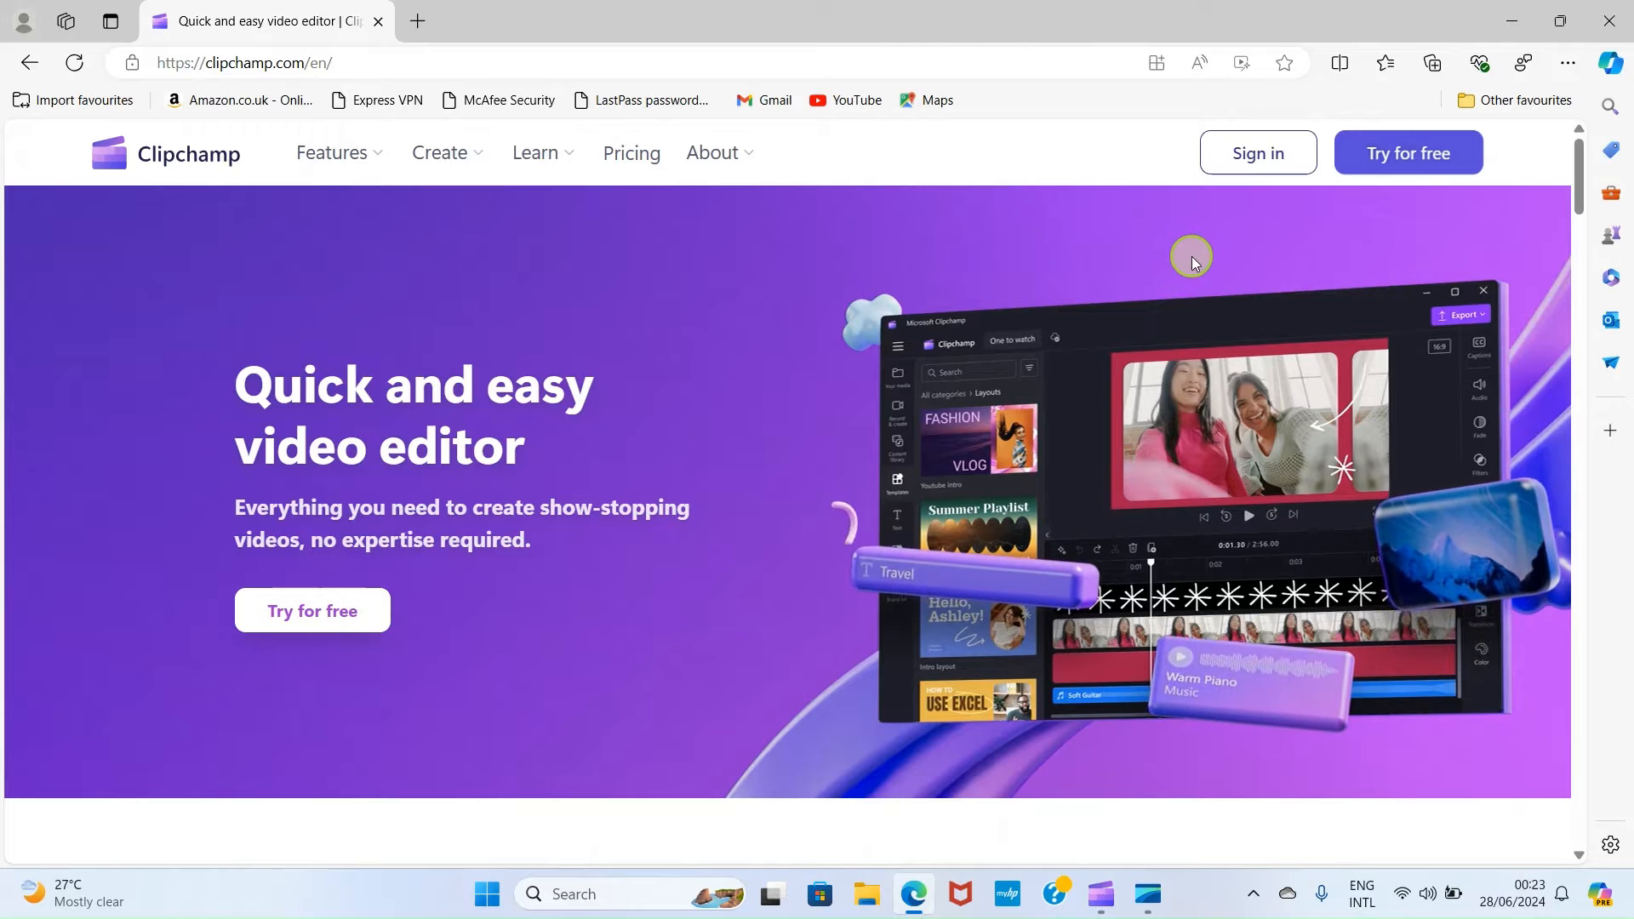
Step: Sign in and create a new video project from scratch titled TRIM
click(1258, 166)
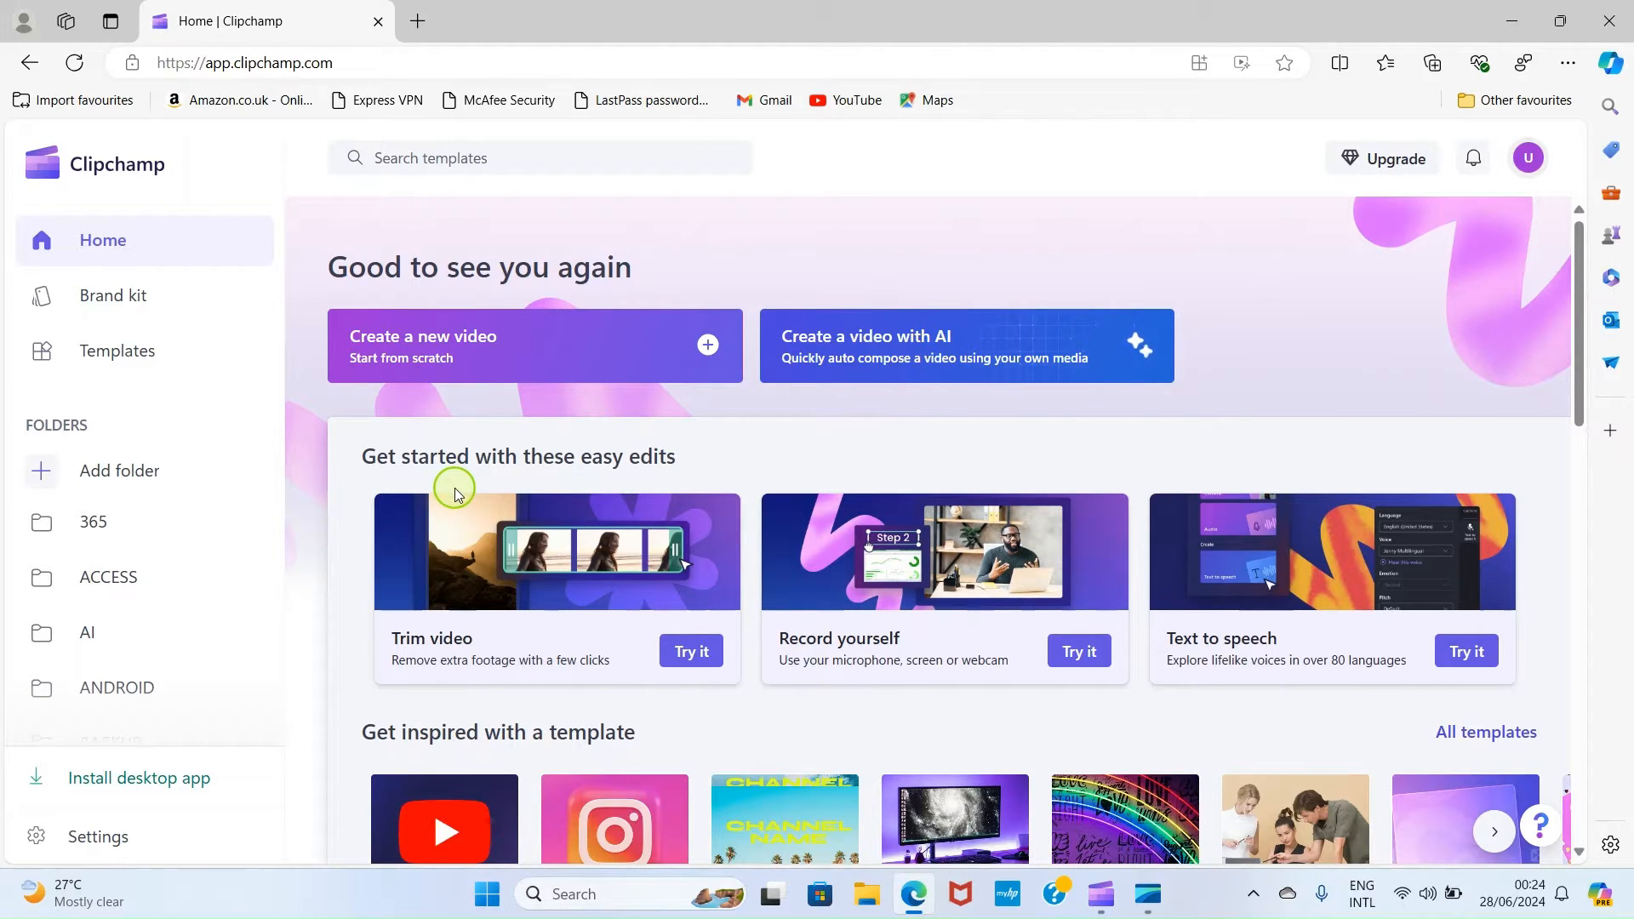
click(416, 350)
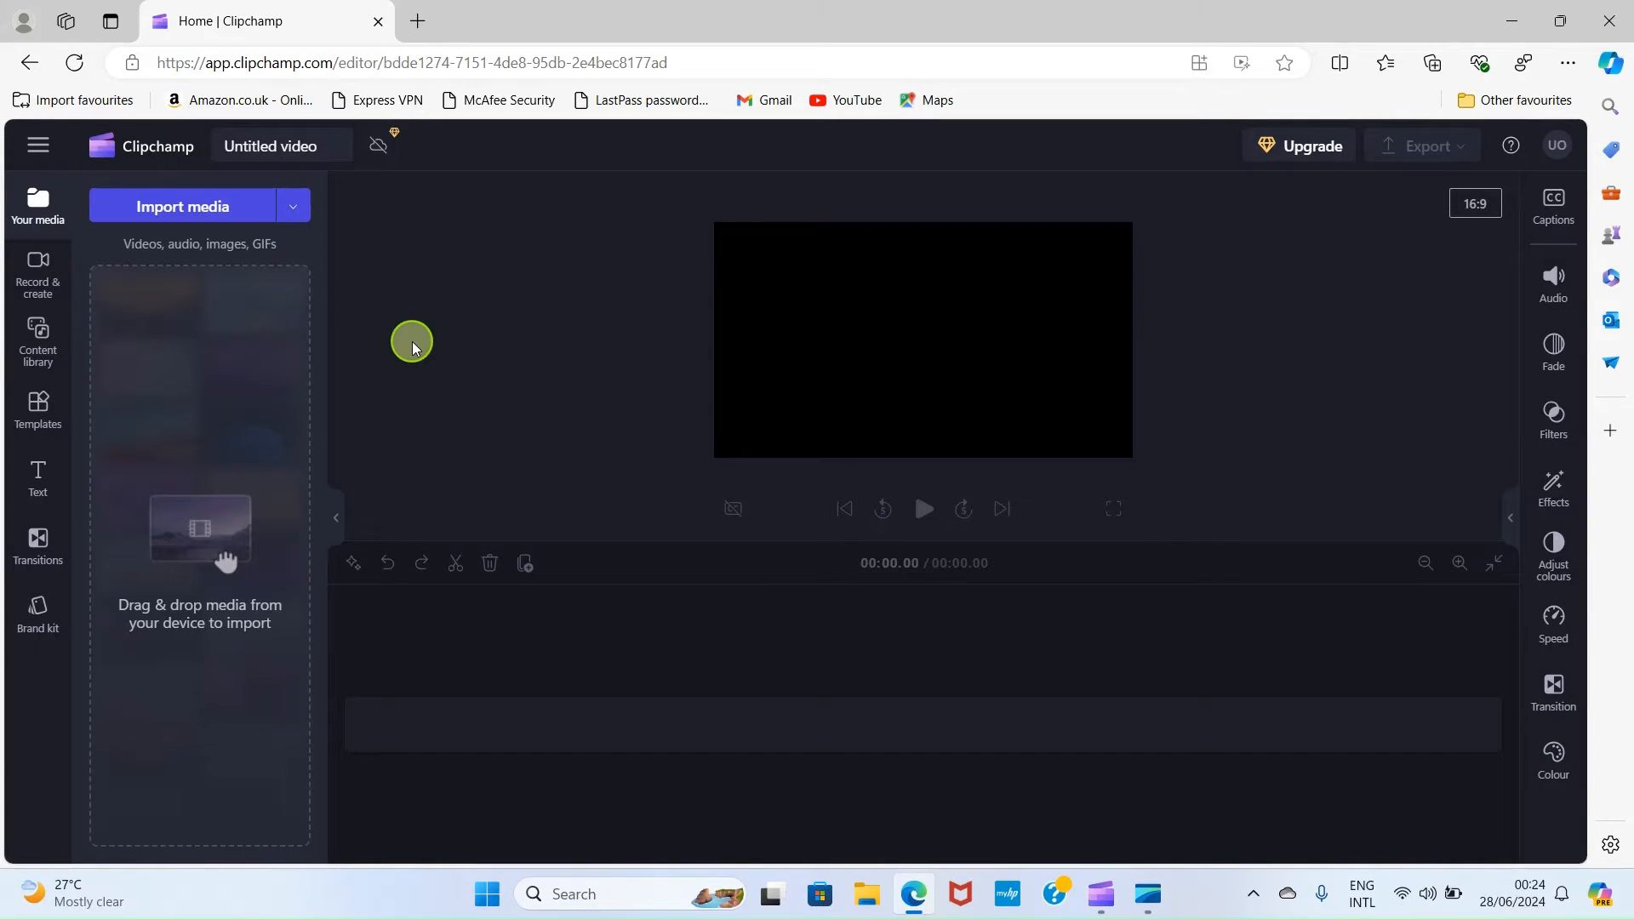
click(267, 142)
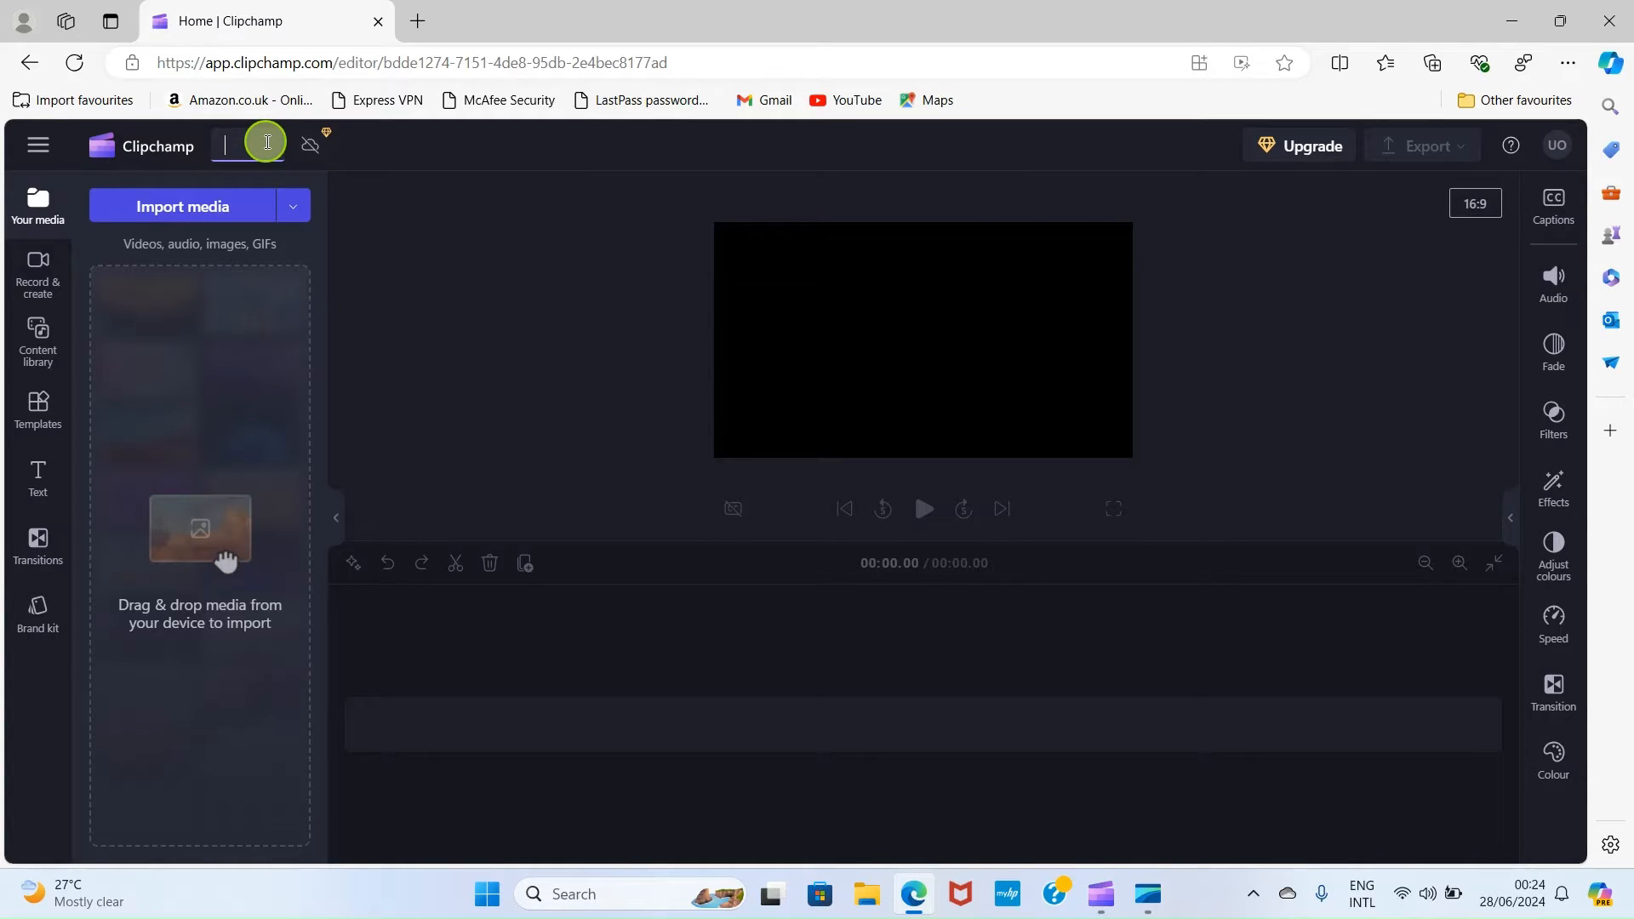
text(R)
text(TRIM)
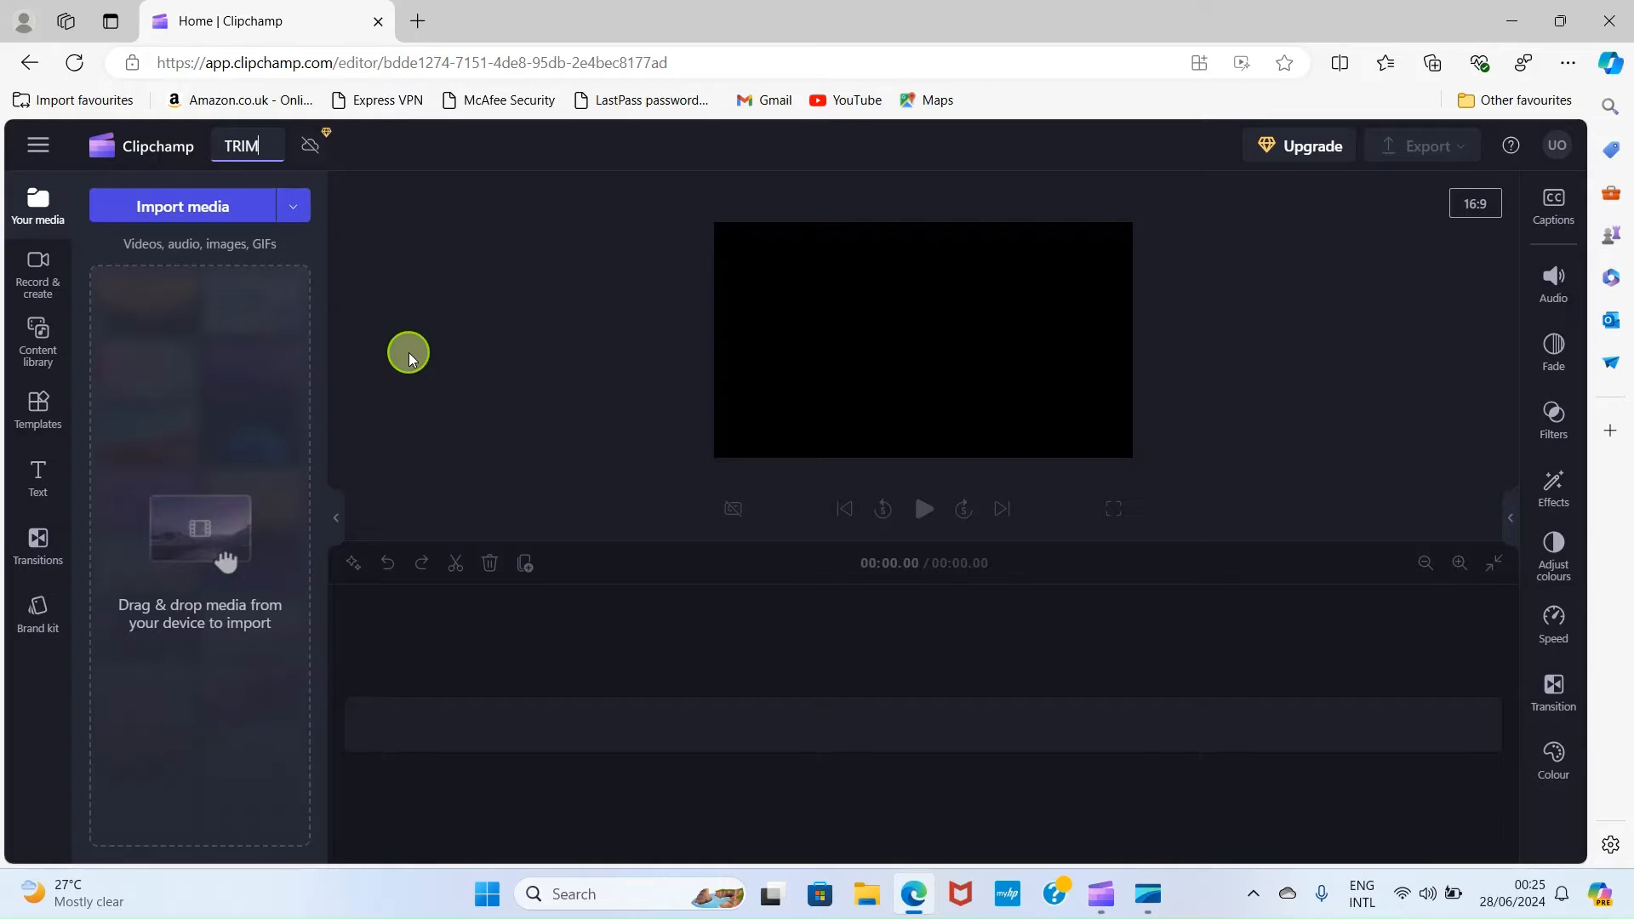
Step: Import the webcam recording "27_06_2024, 23_56_30 - Webcam - ADD AND EDITTEXT" from the Downloads folder
click(171, 211)
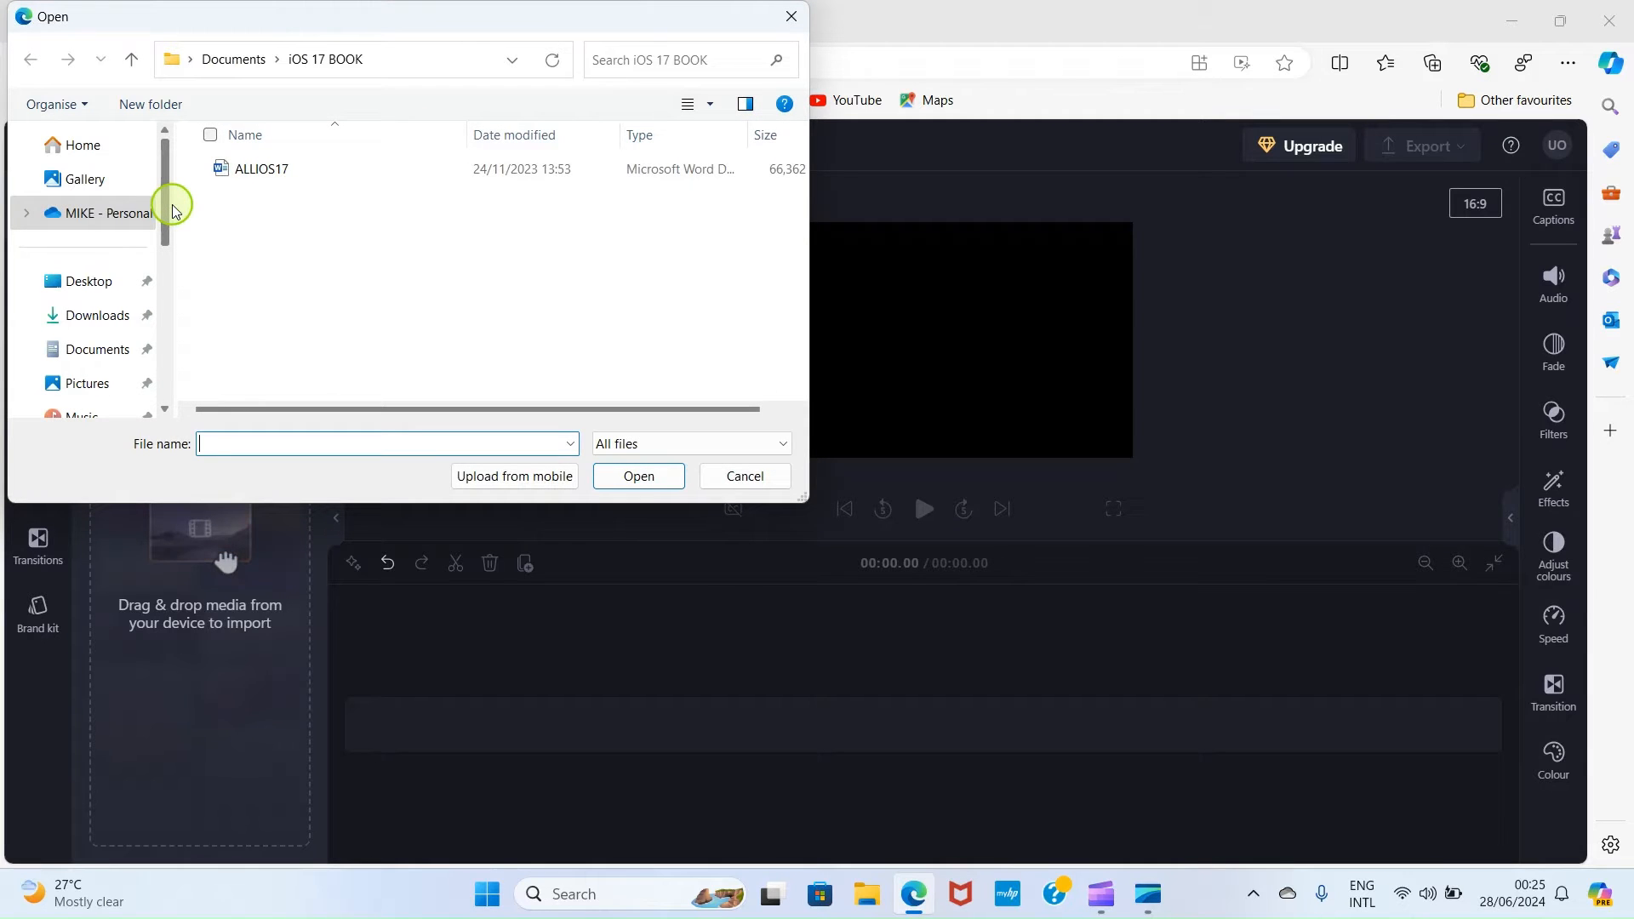
click(86, 320)
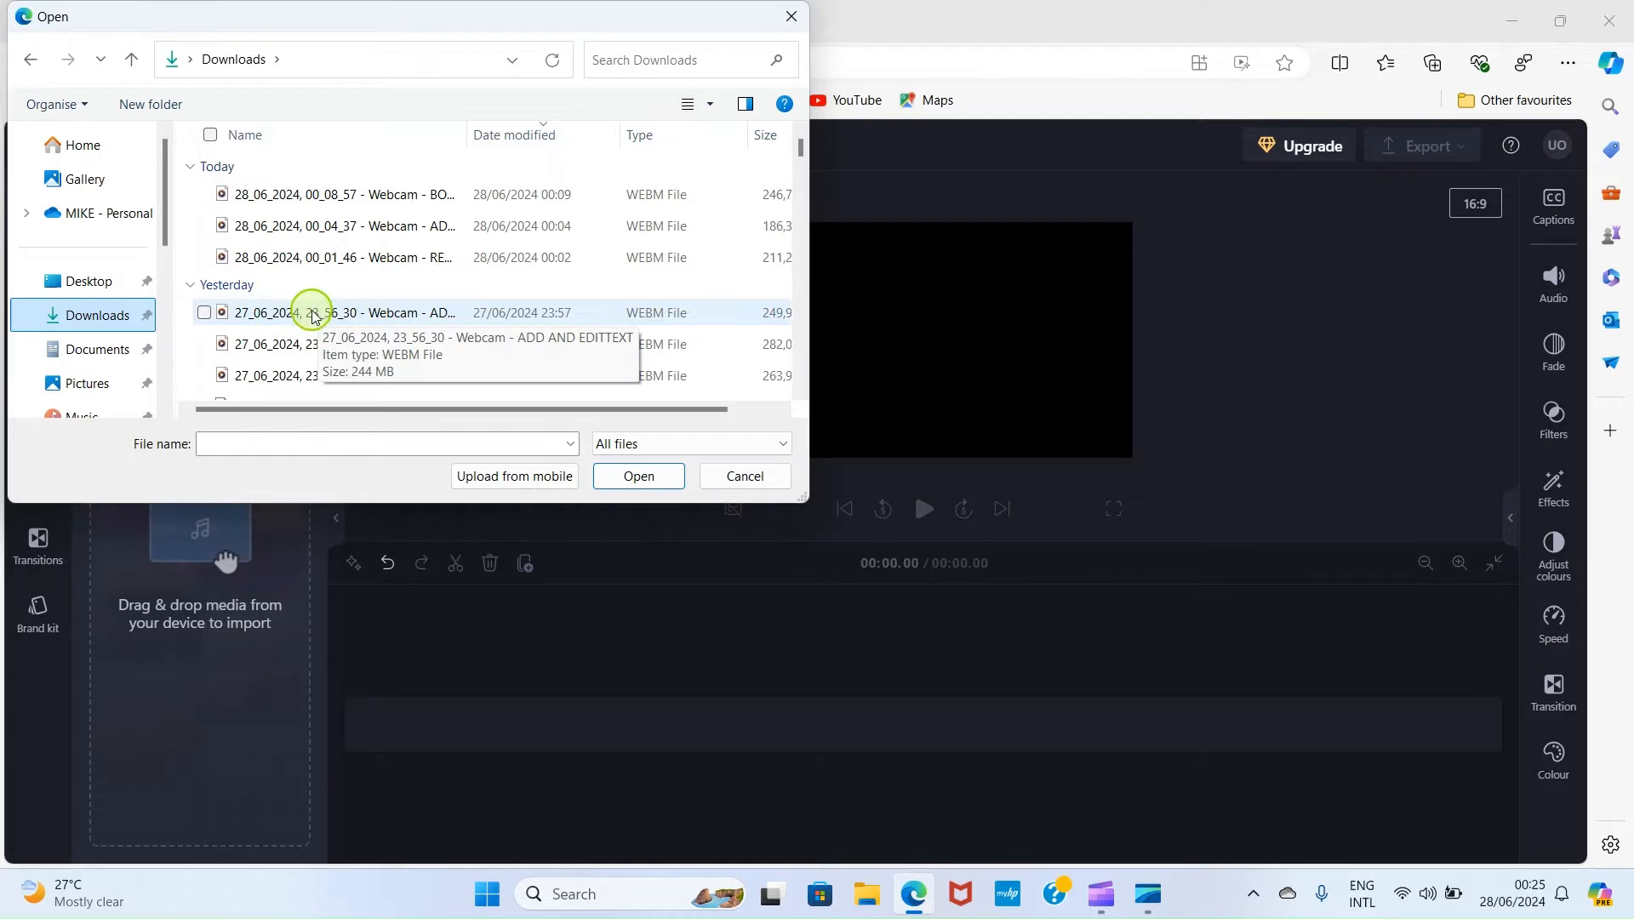
click(287, 320)
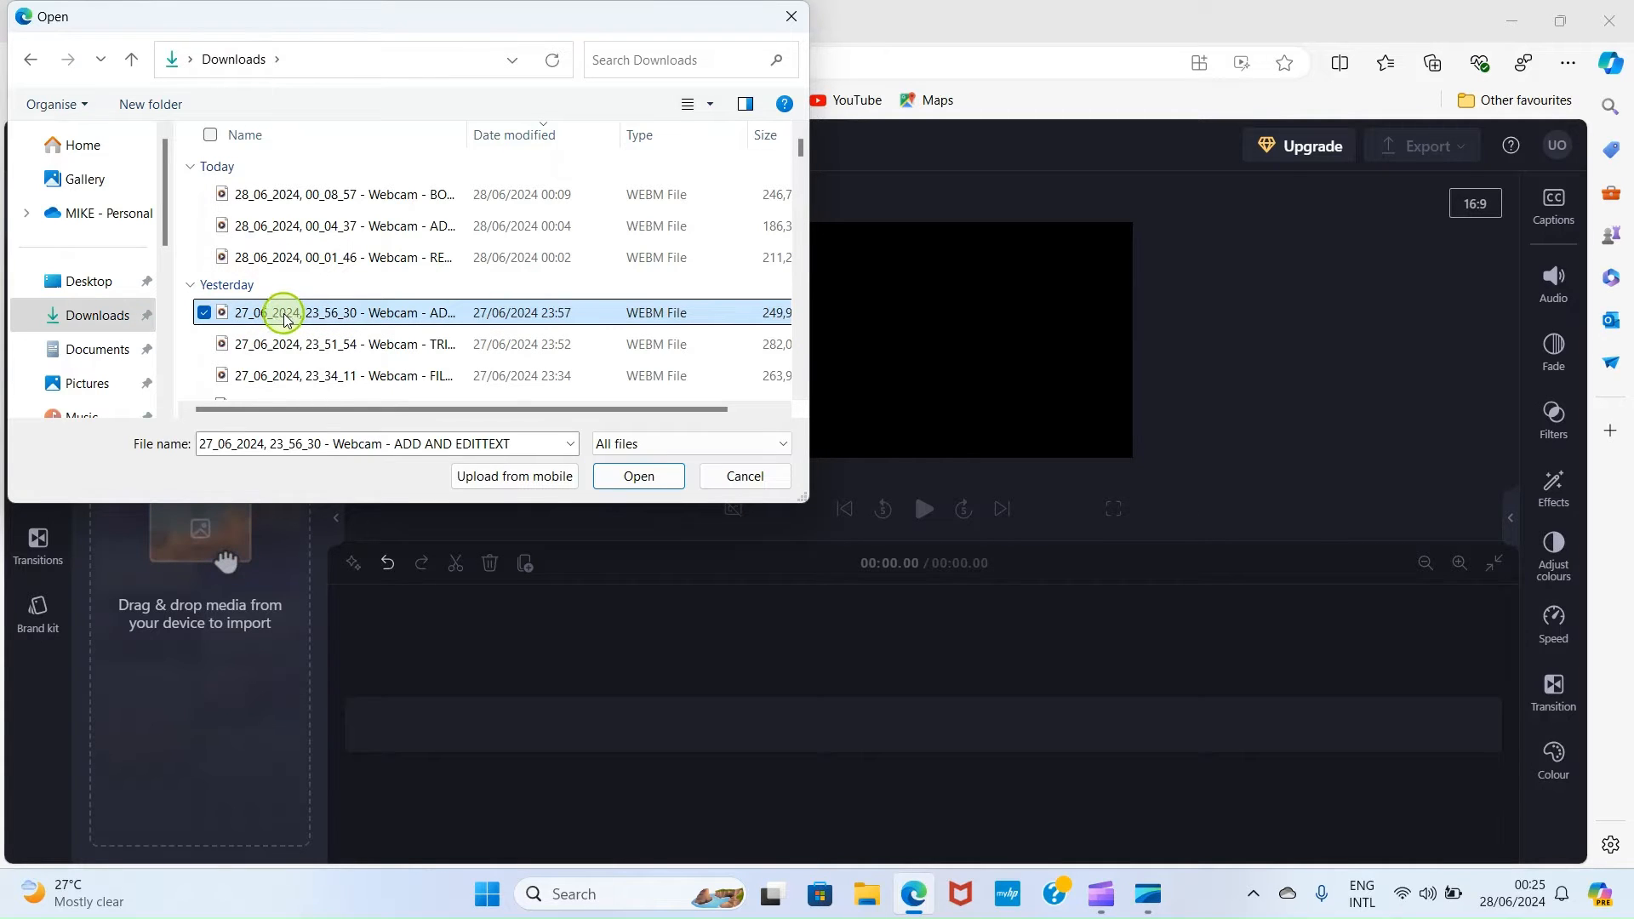
click(637, 476)
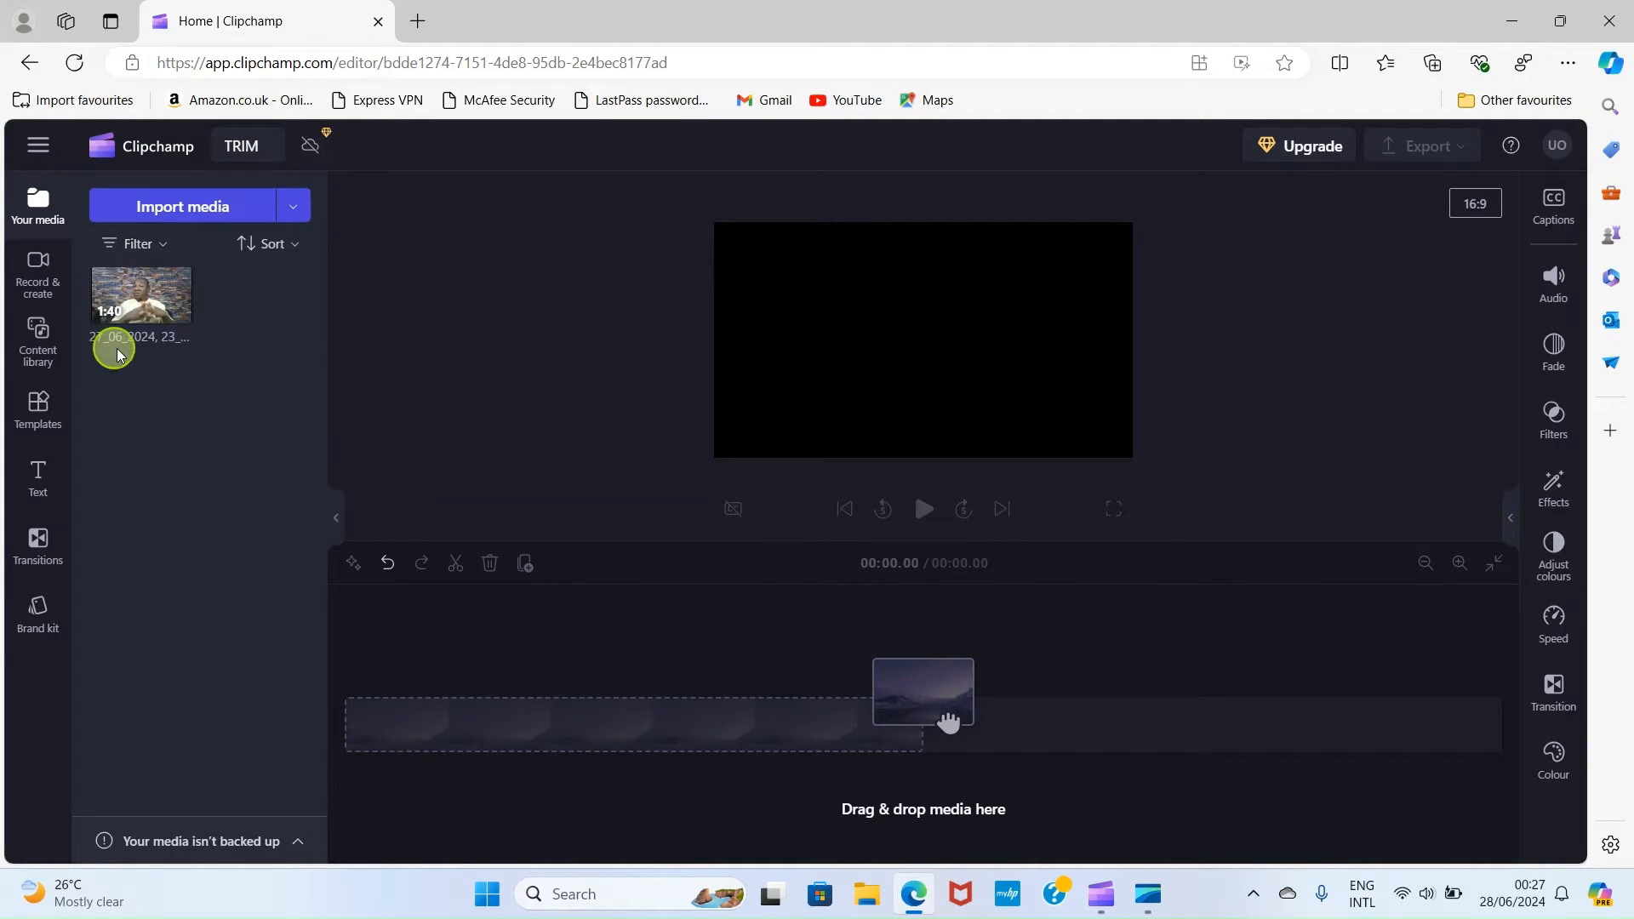
Step: Place the imported webcam clip at the start of the timeline and mute its audio
click(113, 296)
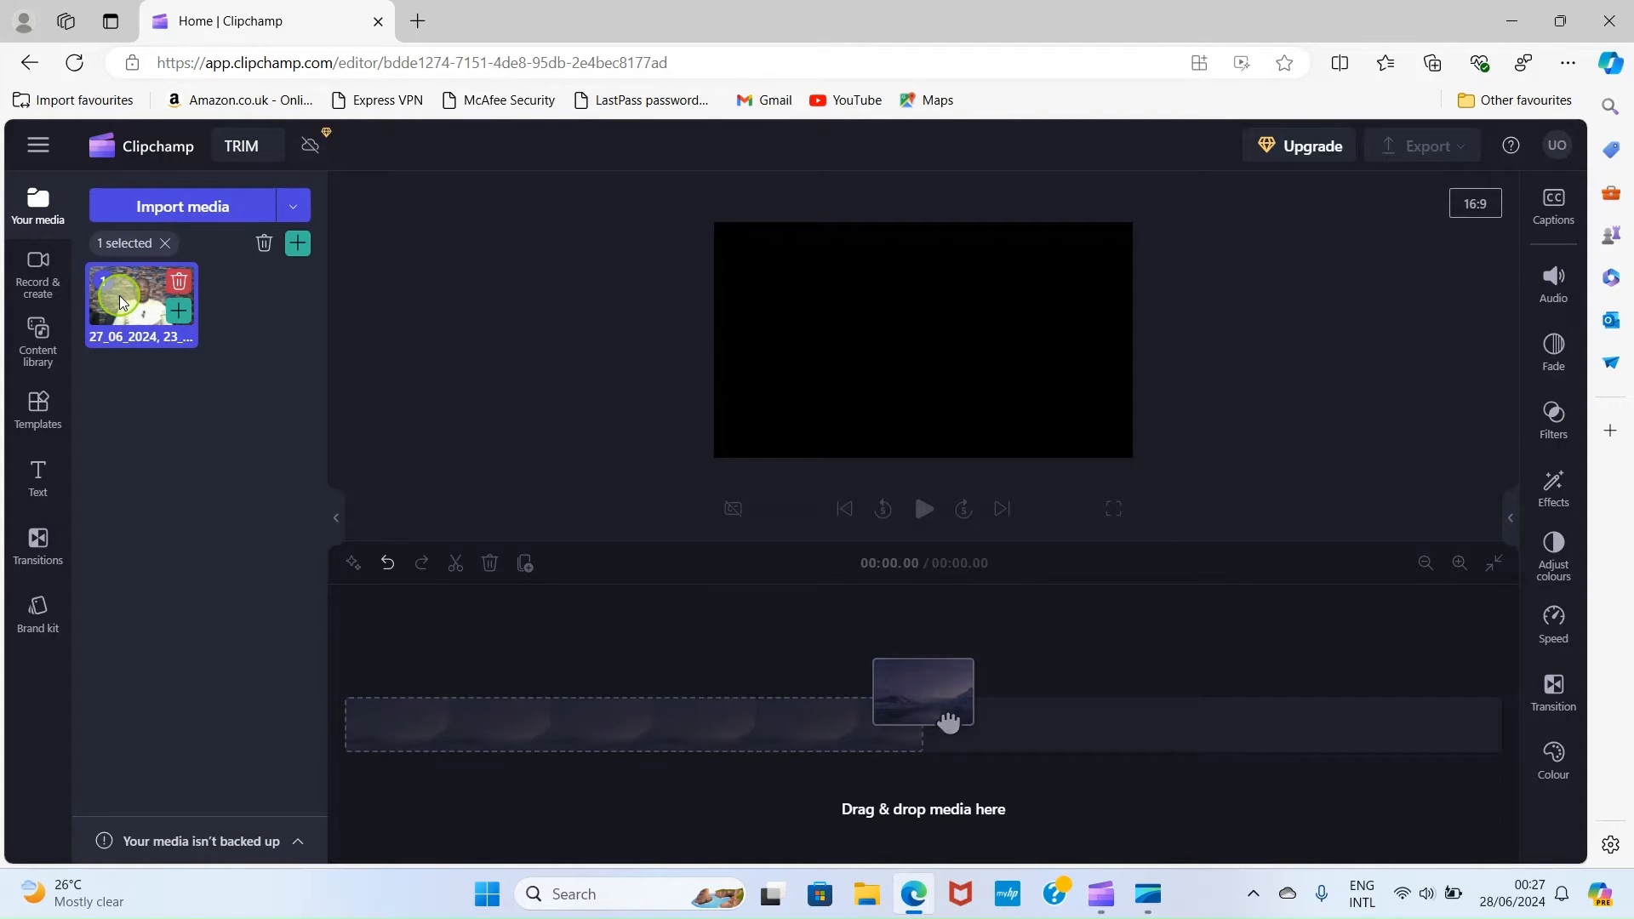
drag(122, 302, 380, 710)
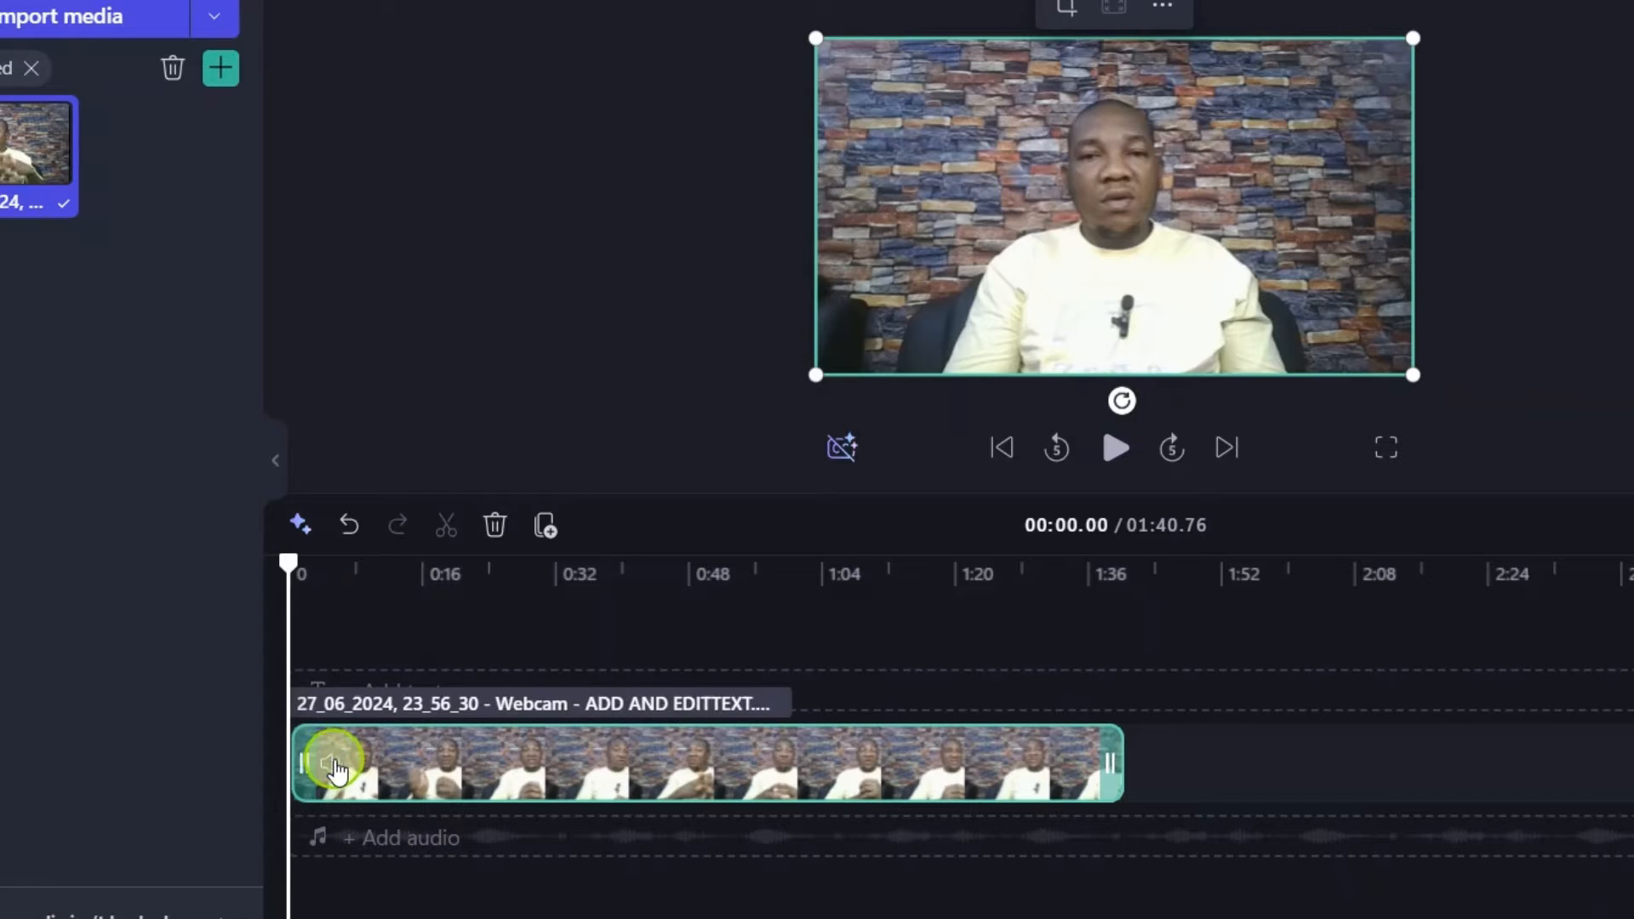
click(334, 764)
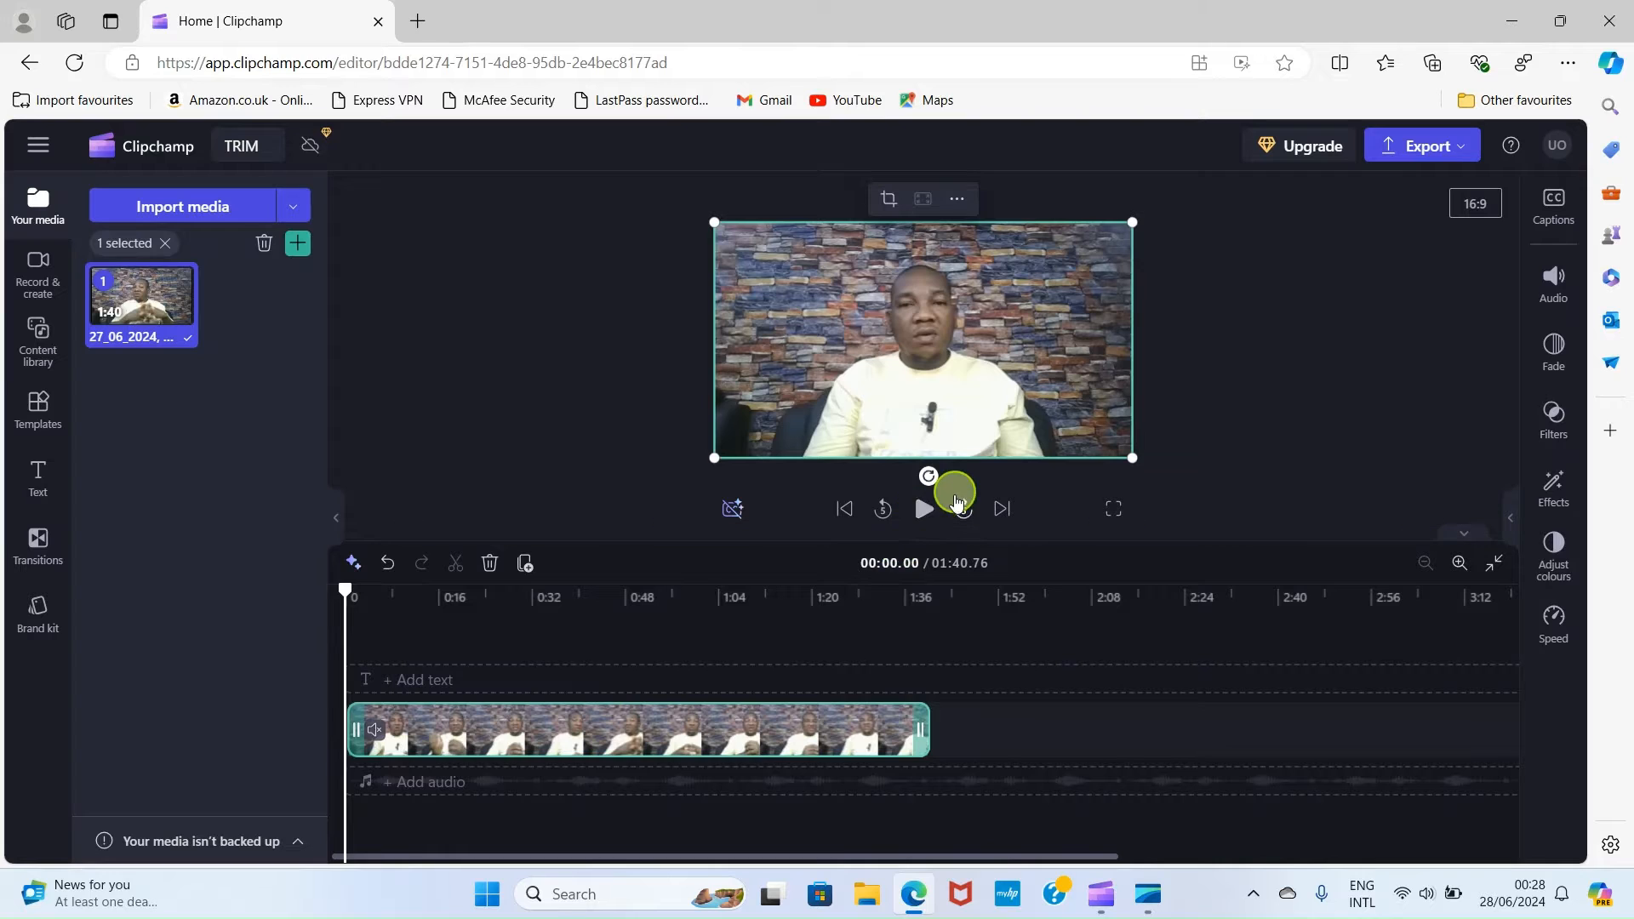
Step: Trim the start of the clip up to 00:06.20 and delete the gap left before it
click(925, 509)
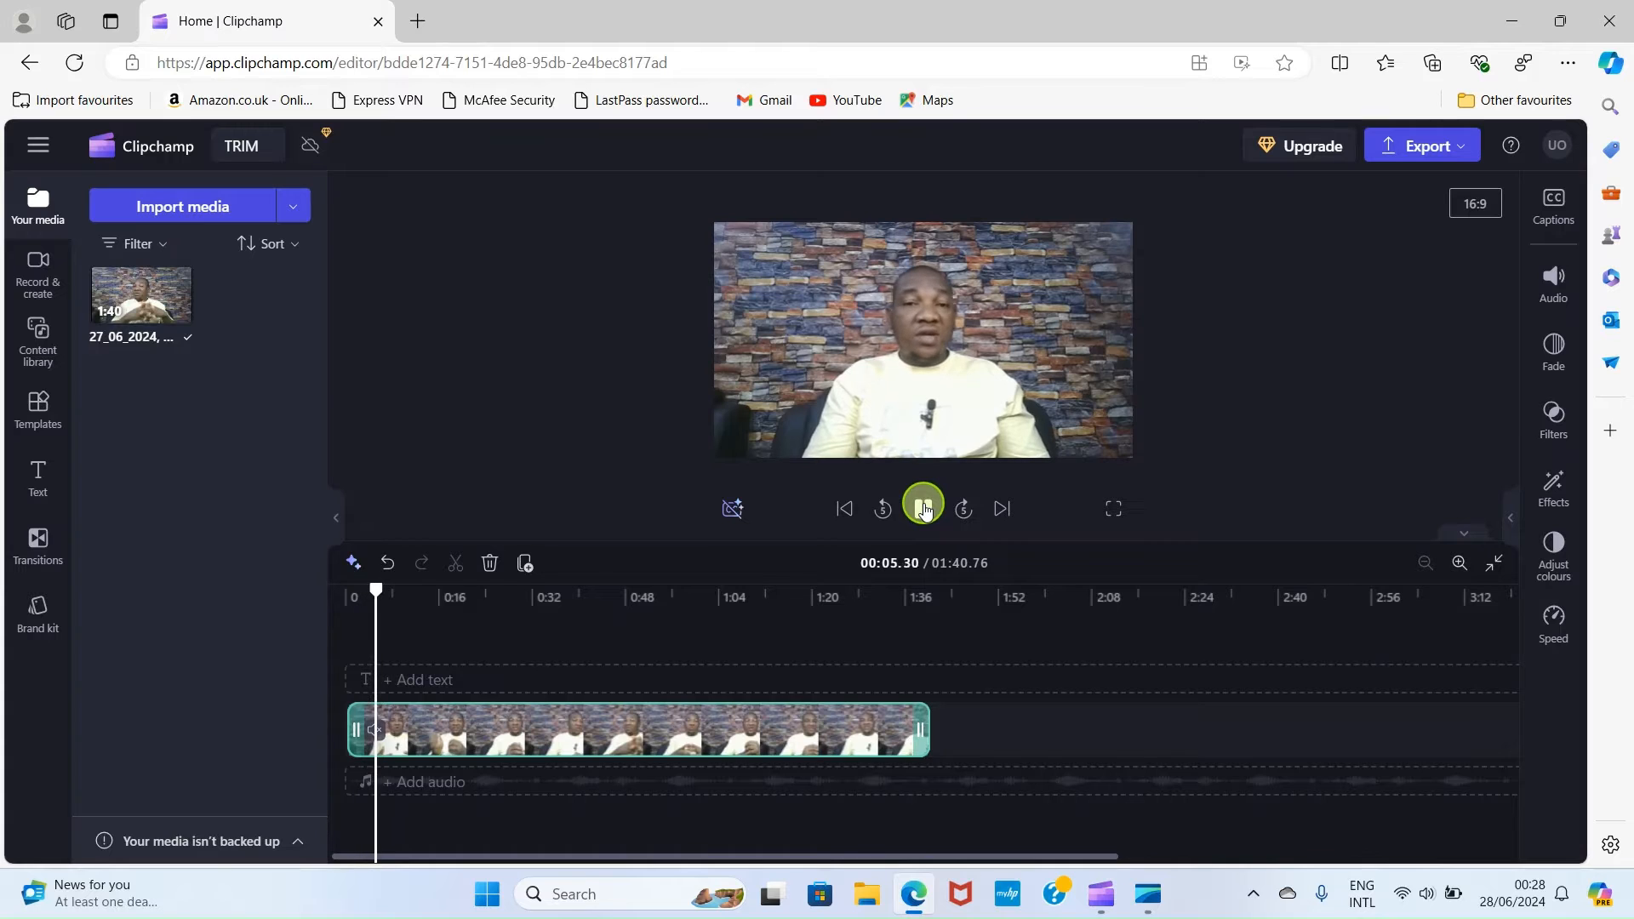
click(924, 510)
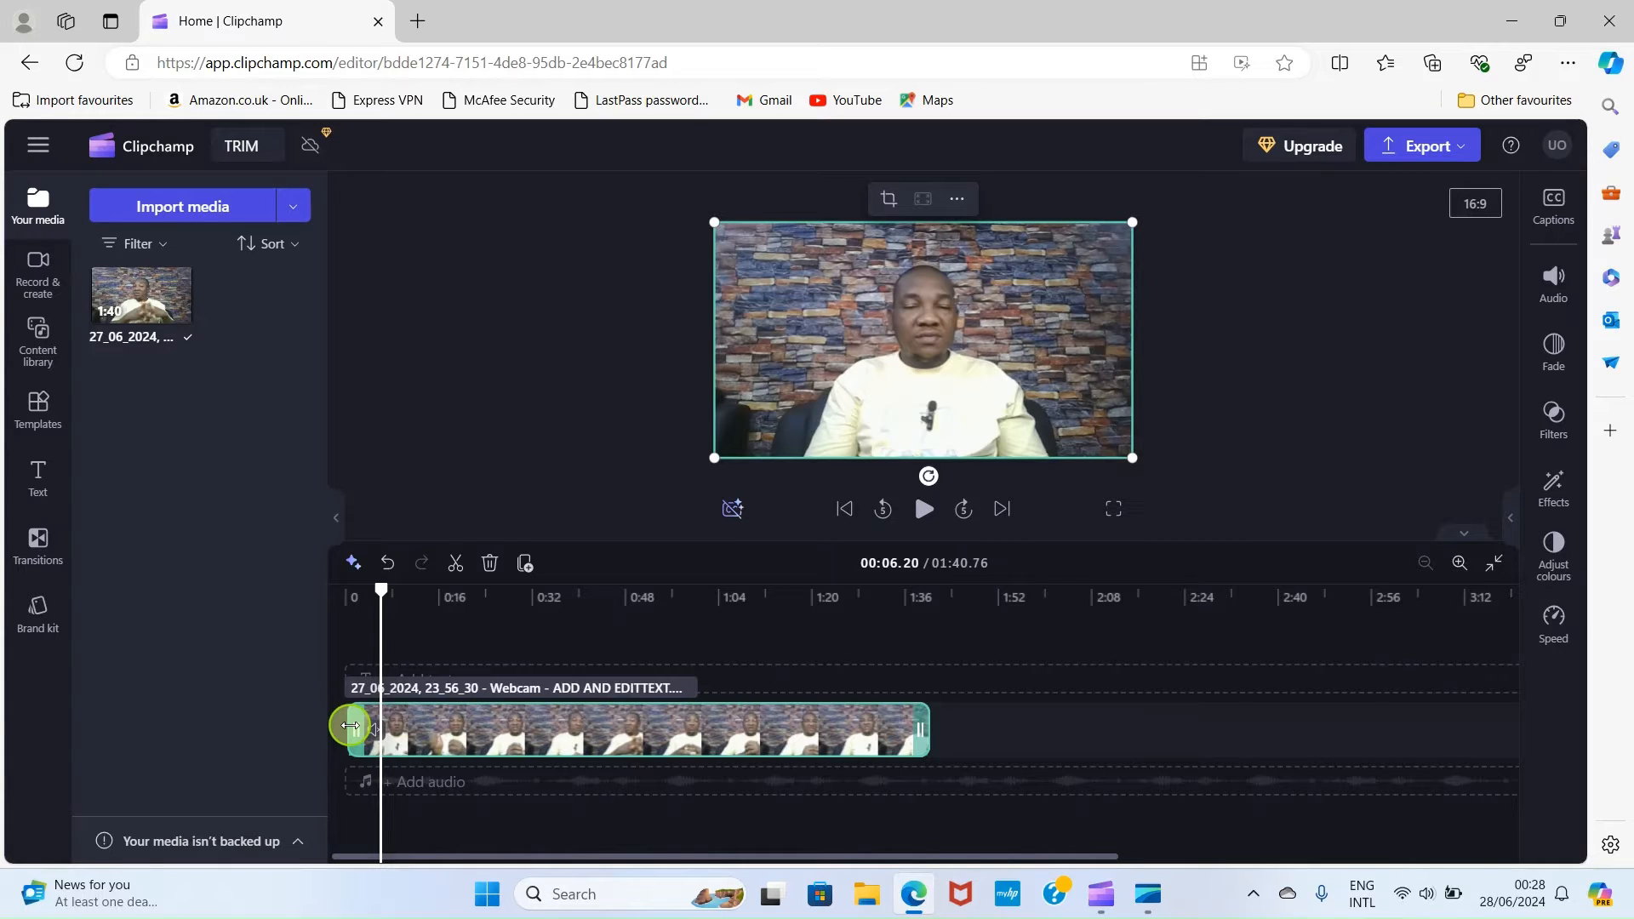
drag(351, 726, 385, 729)
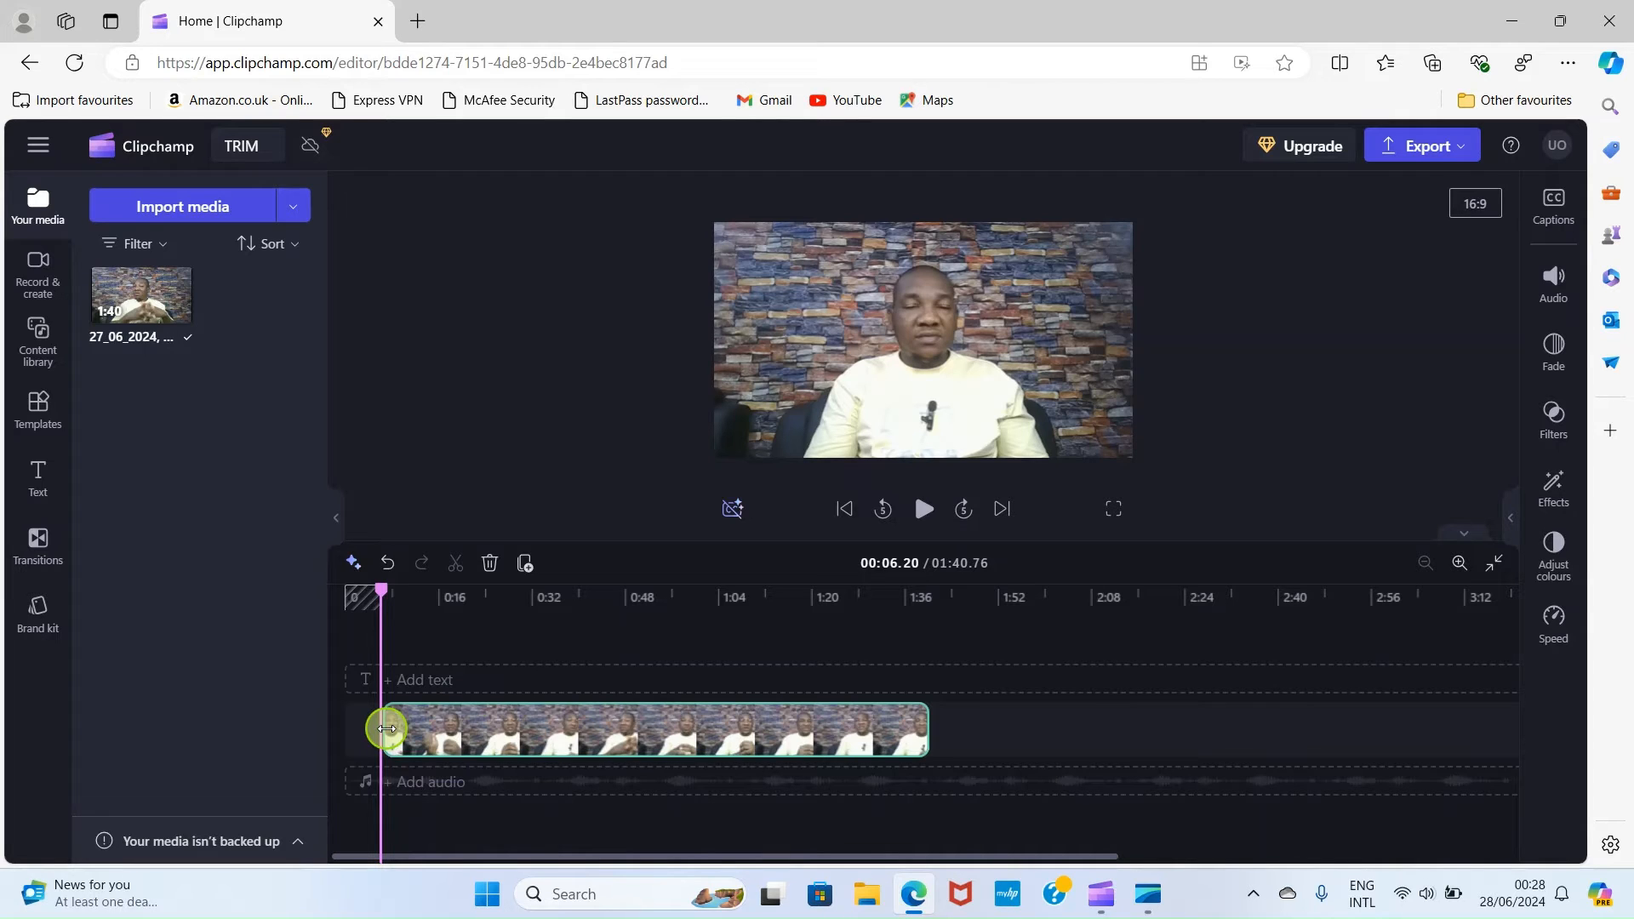
click(387, 729)
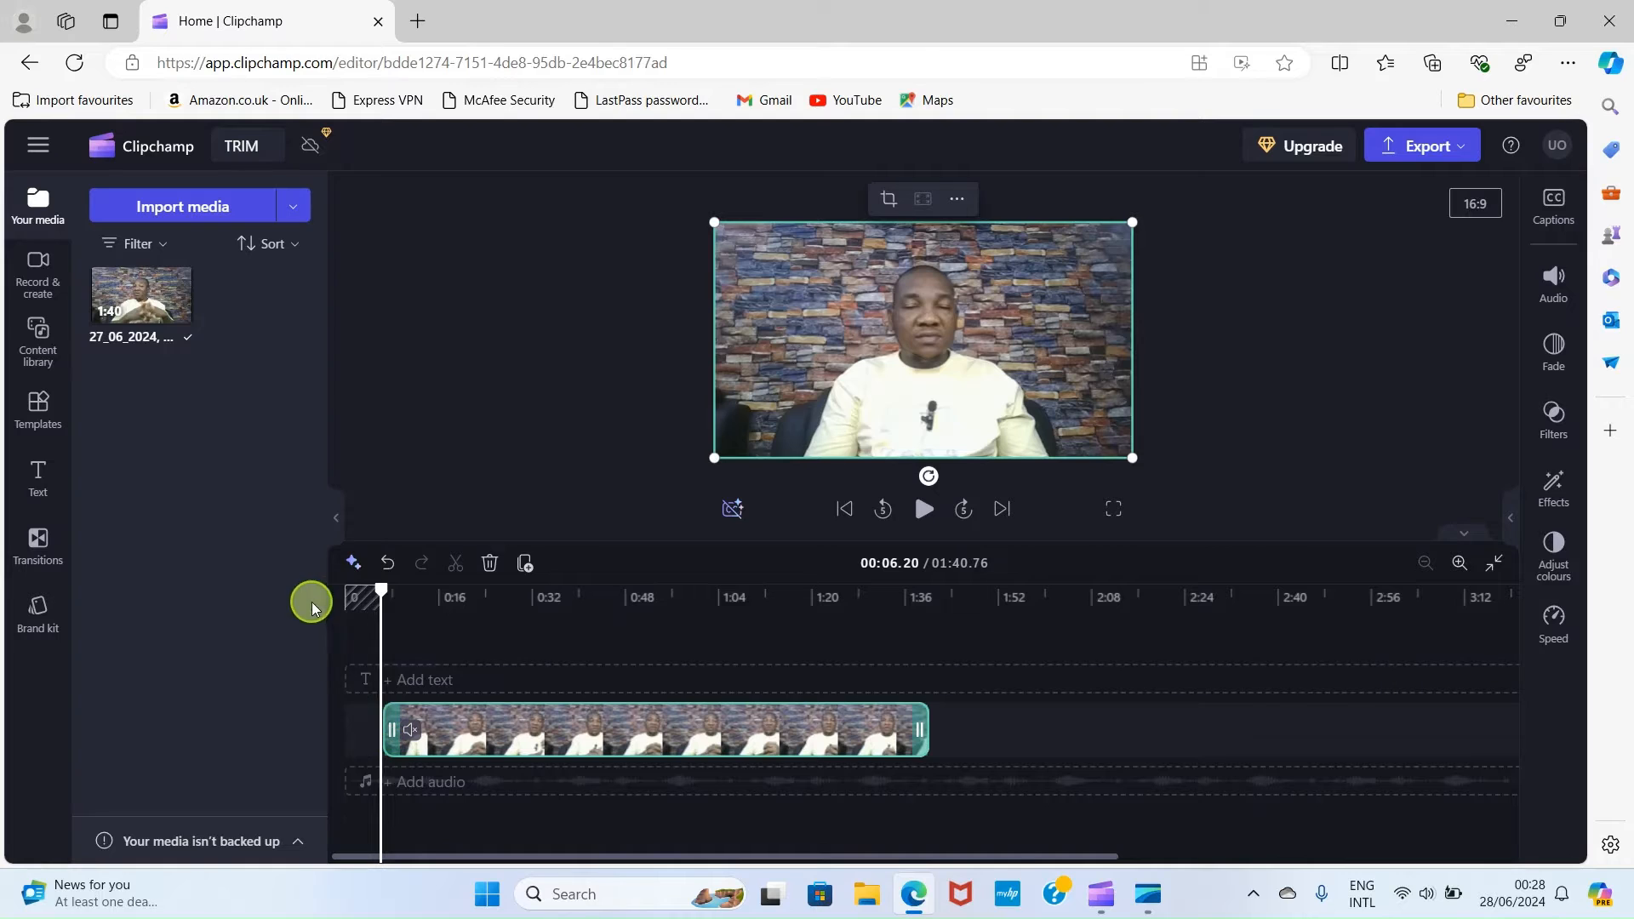
right_click(364, 606)
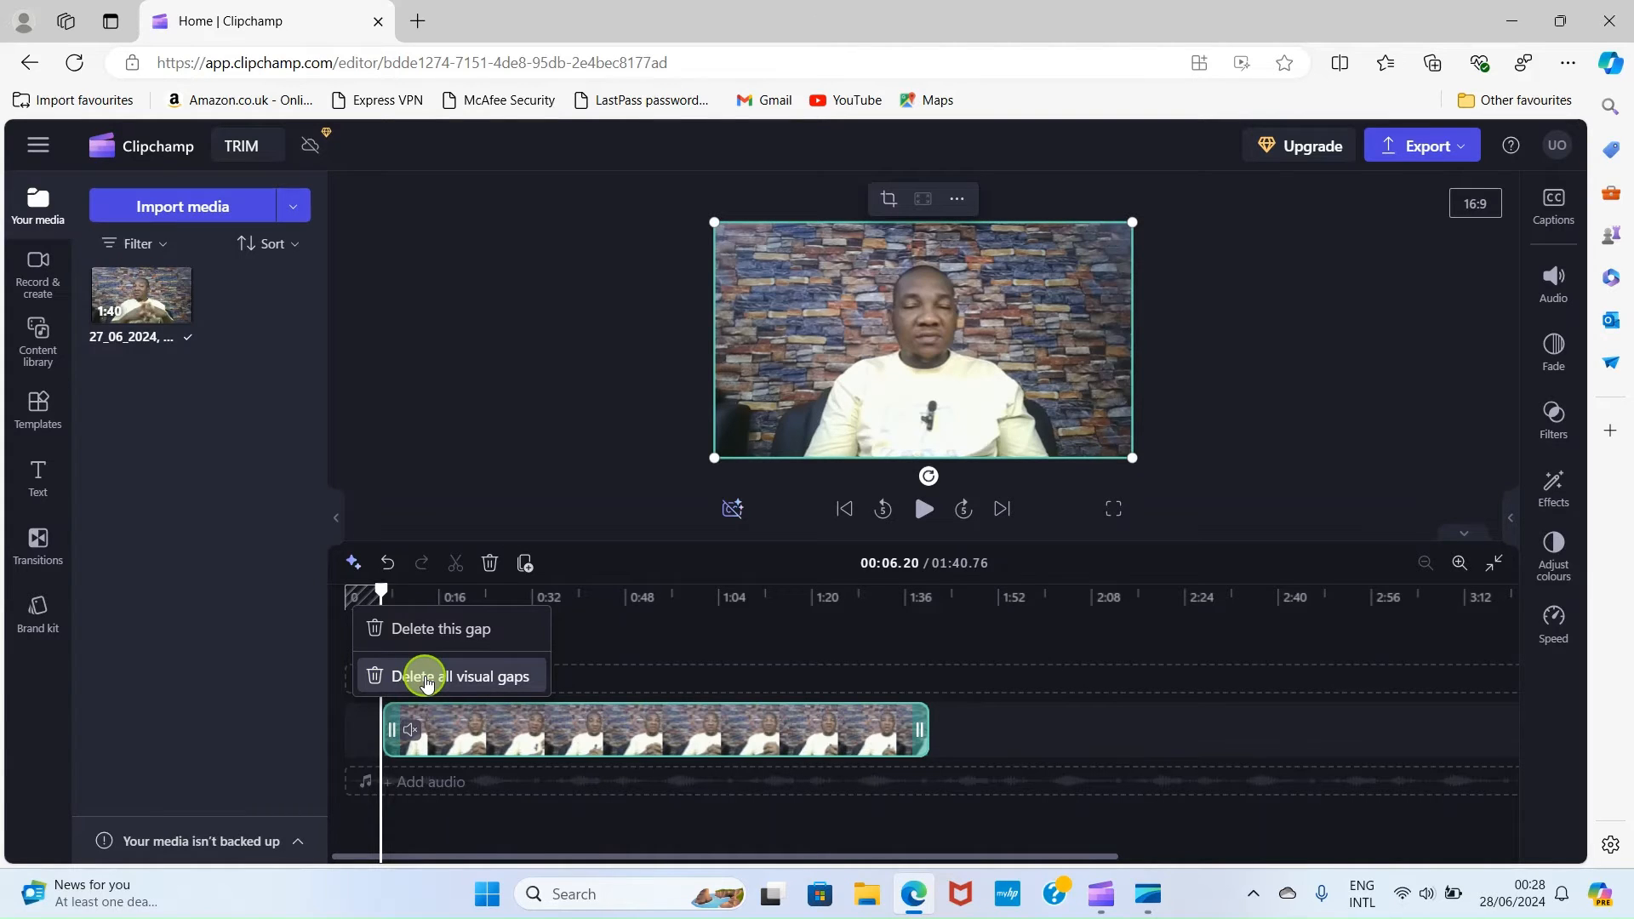
click(411, 634)
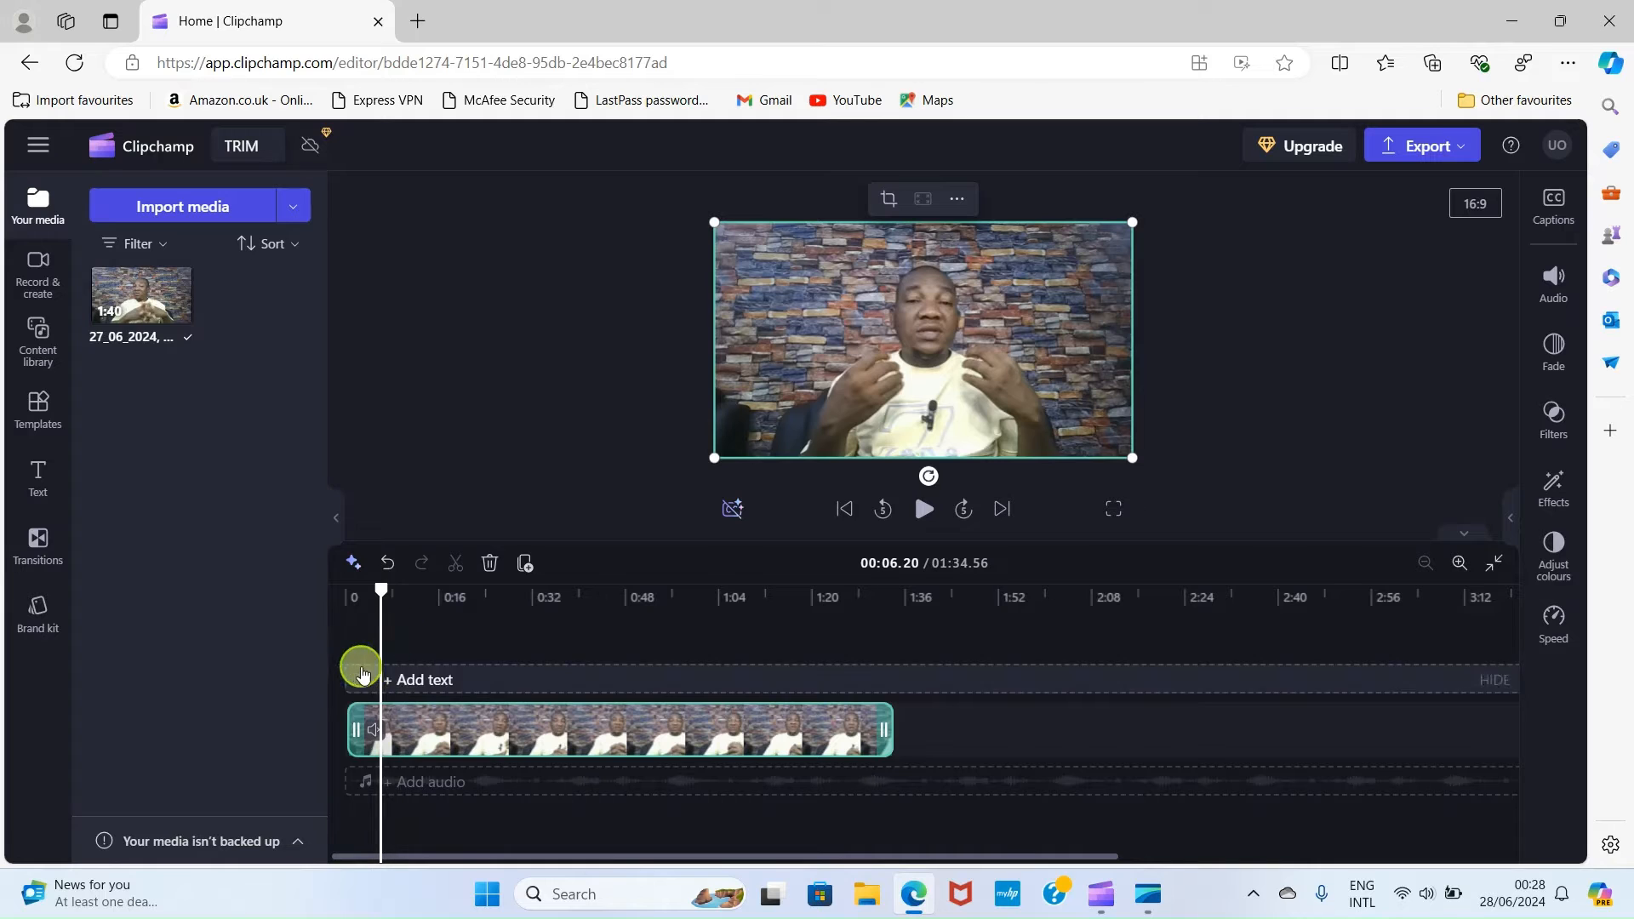
Step: Split the webcam clip on the timeline at 00:12.56
click(358, 643)
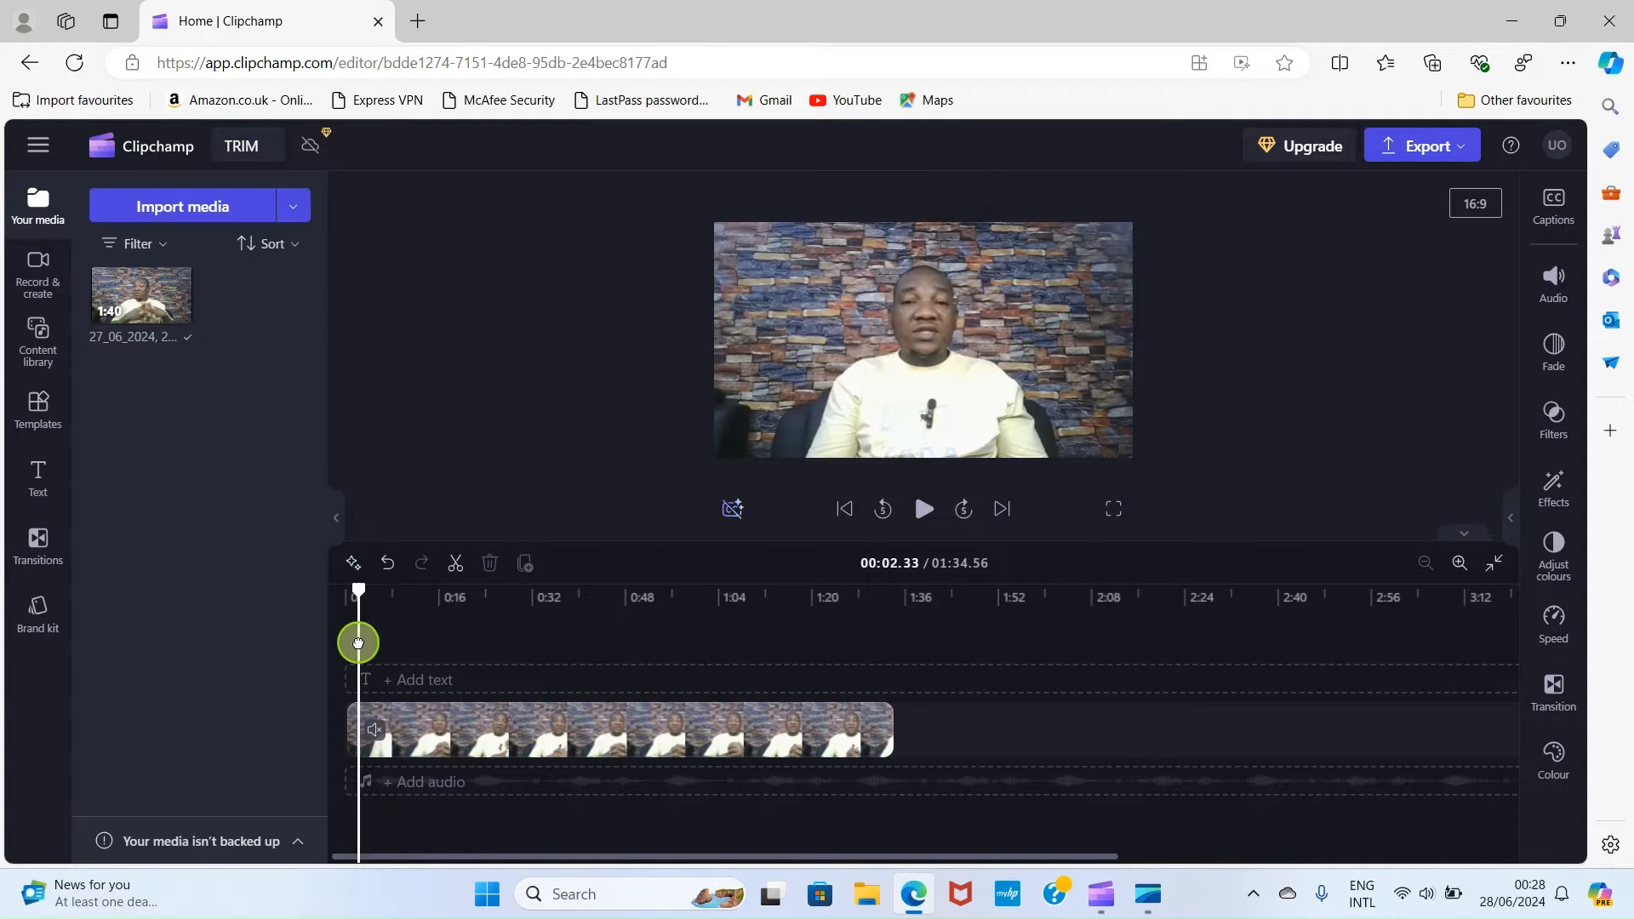
click(427, 629)
mouse_move(417, 624)
mouse_down()
mouse_move(395, 646)
mouse_move(405, 632)
mouse_up()
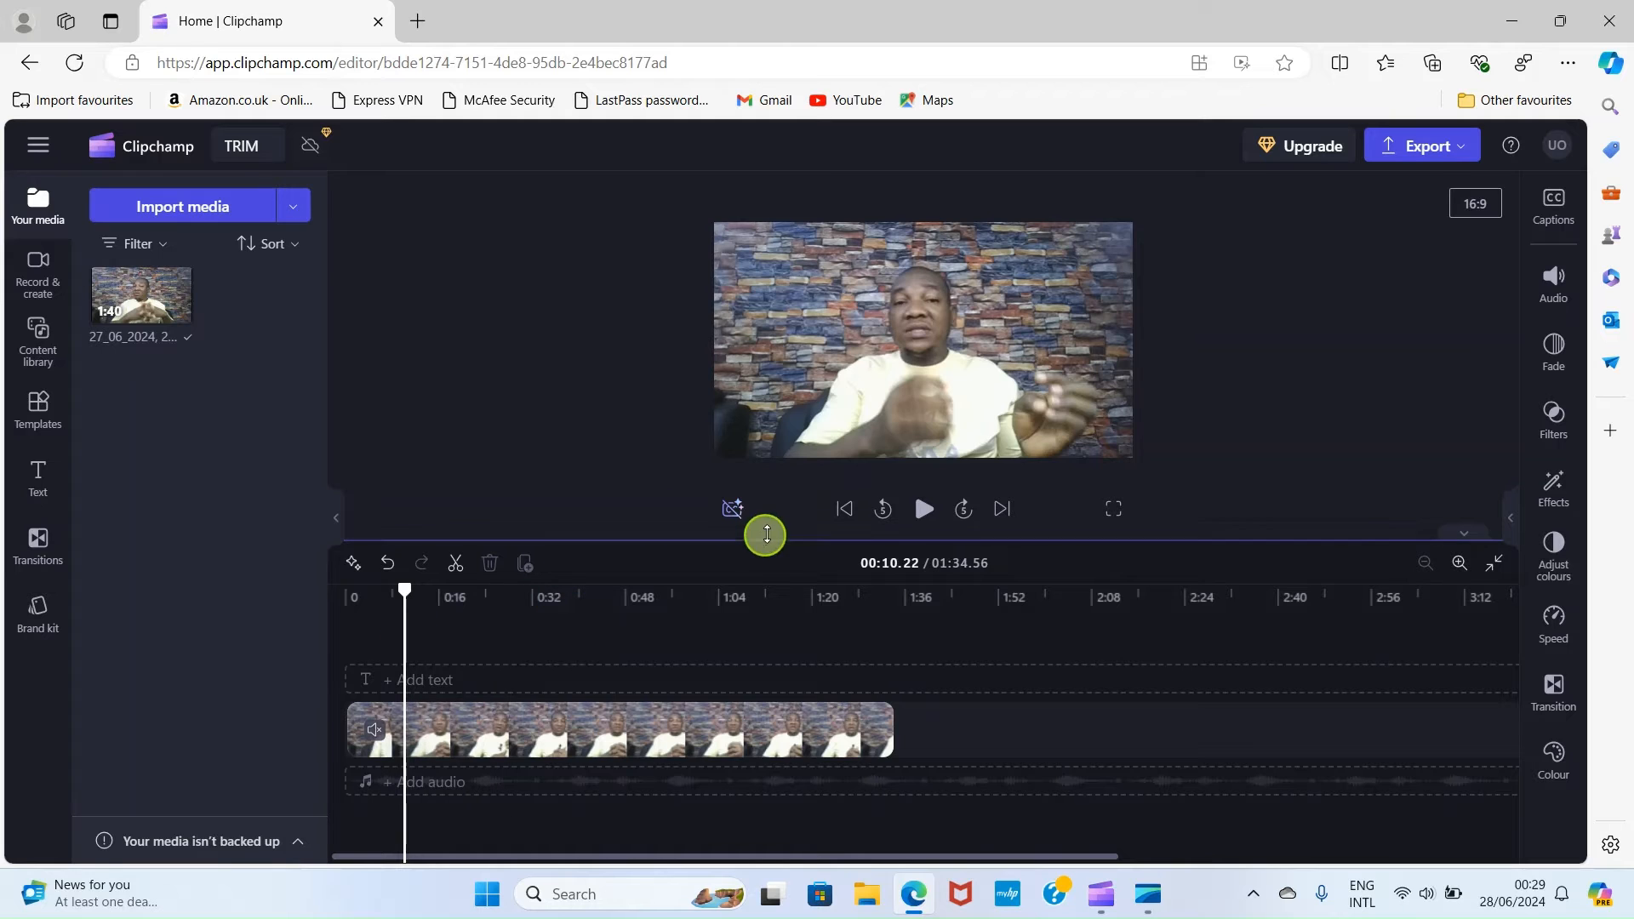
click(925, 510)
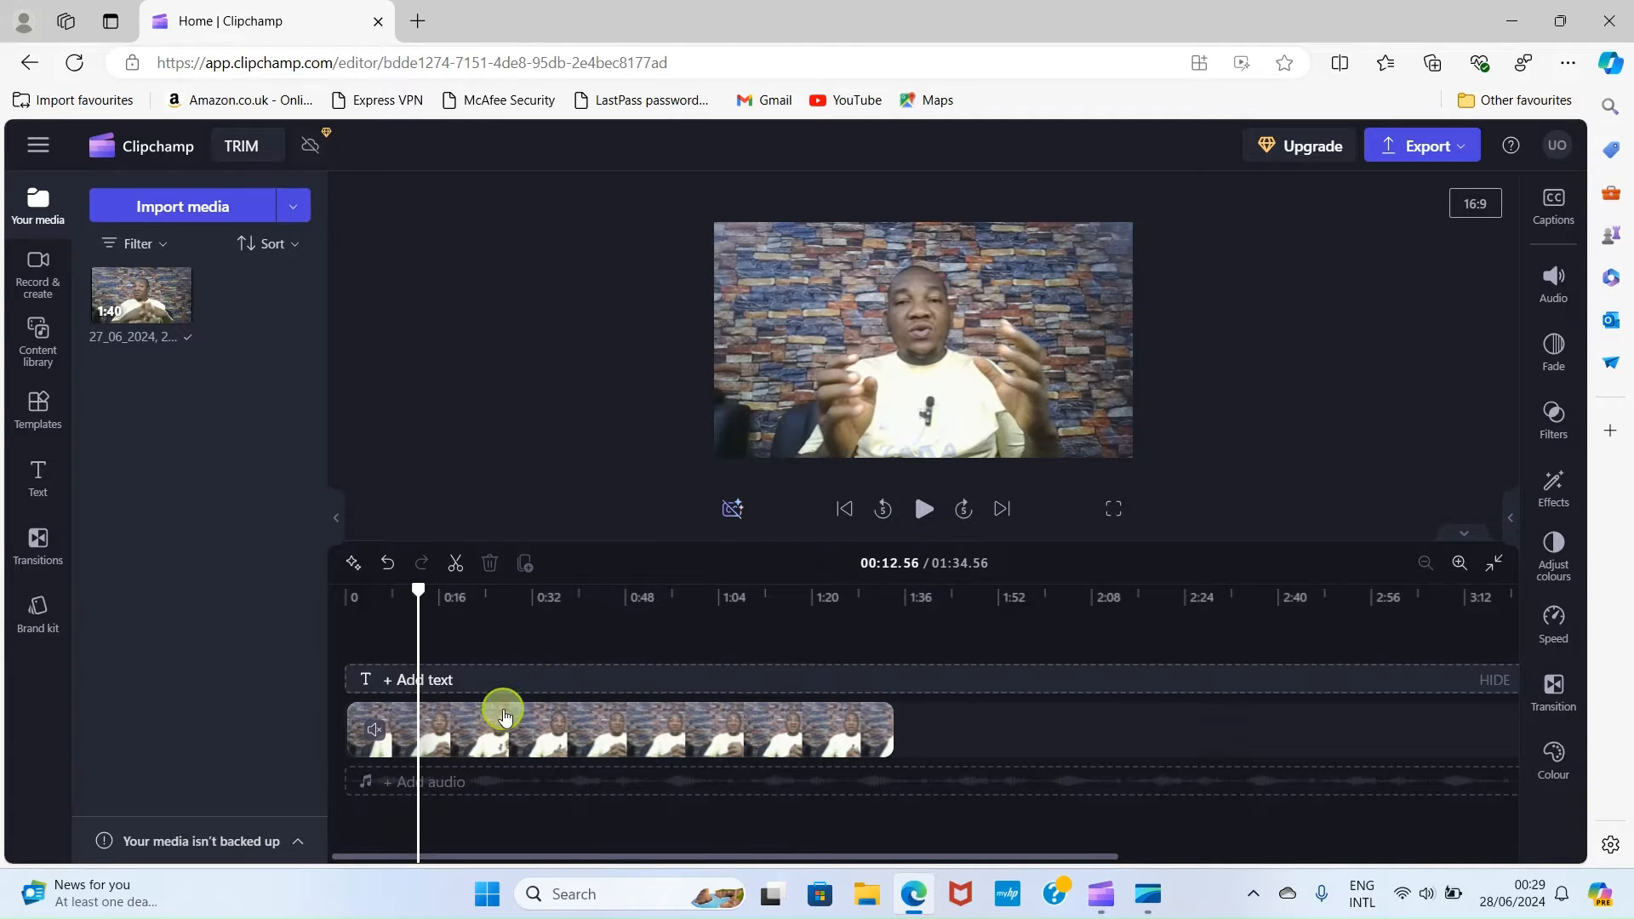
click(453, 752)
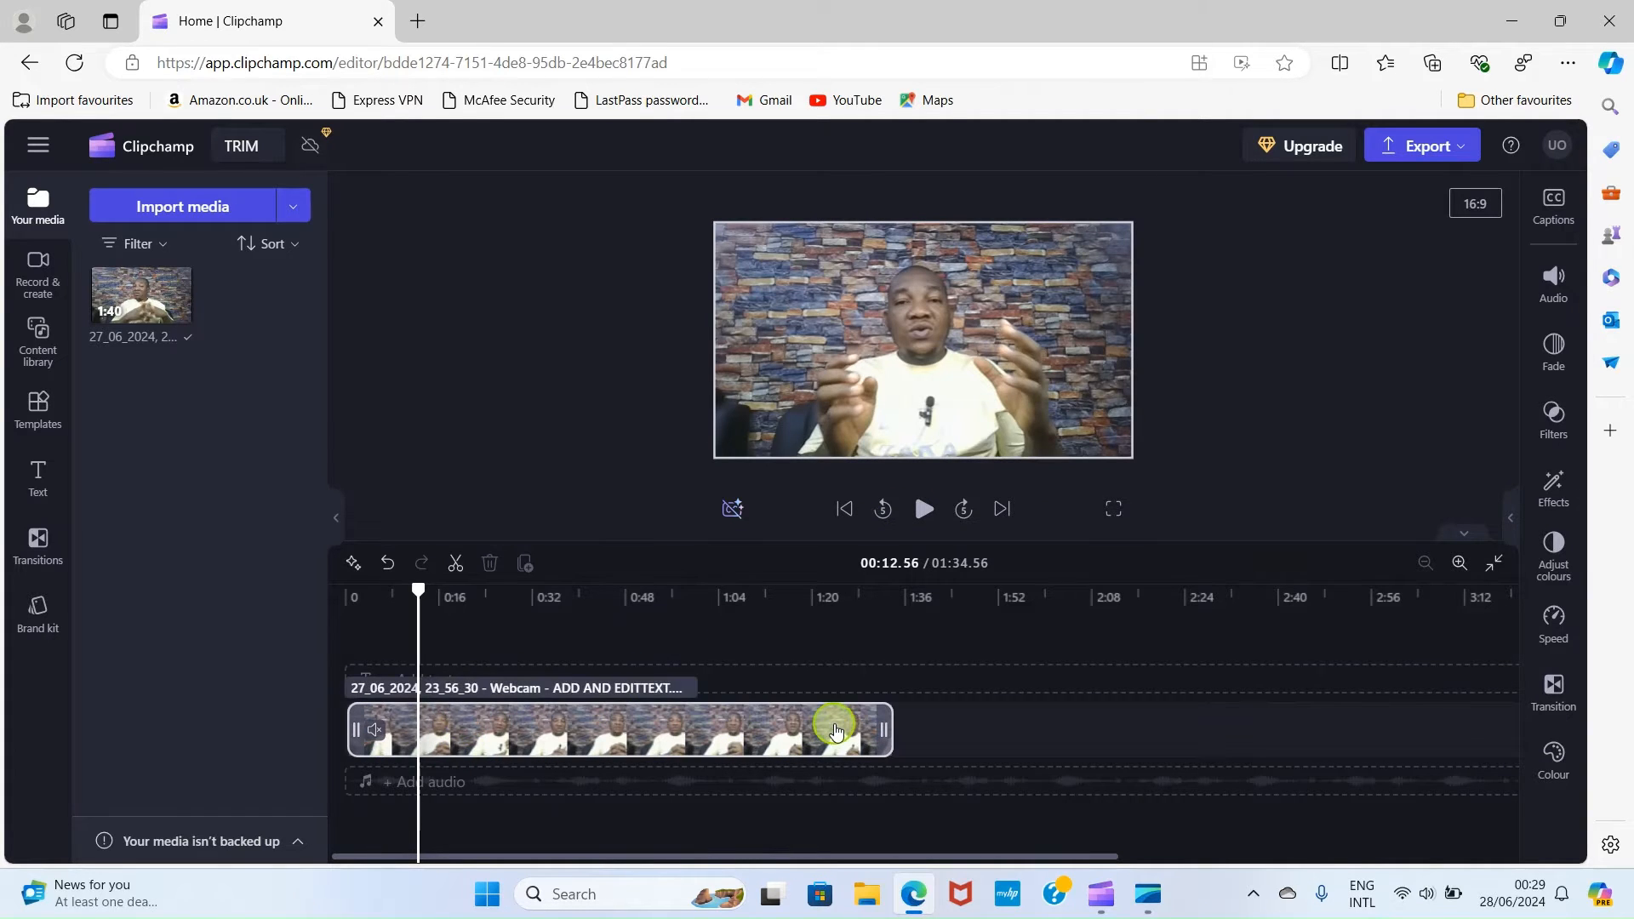
click(457, 566)
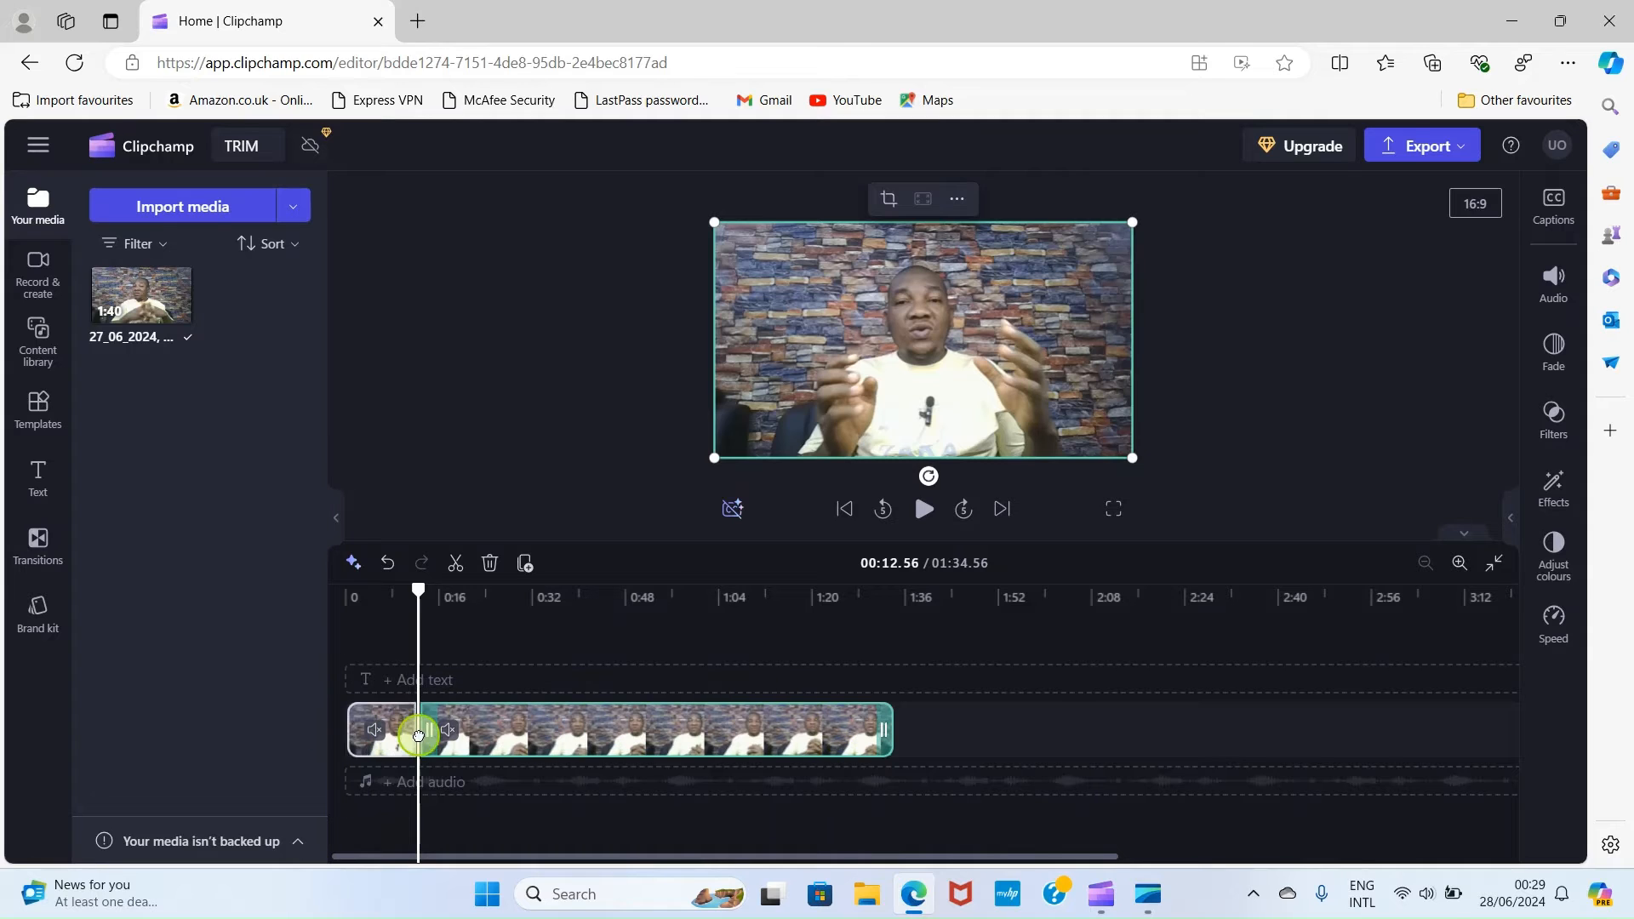
Step: Delete the first segment before the split and close the gap it leaves
click(405, 737)
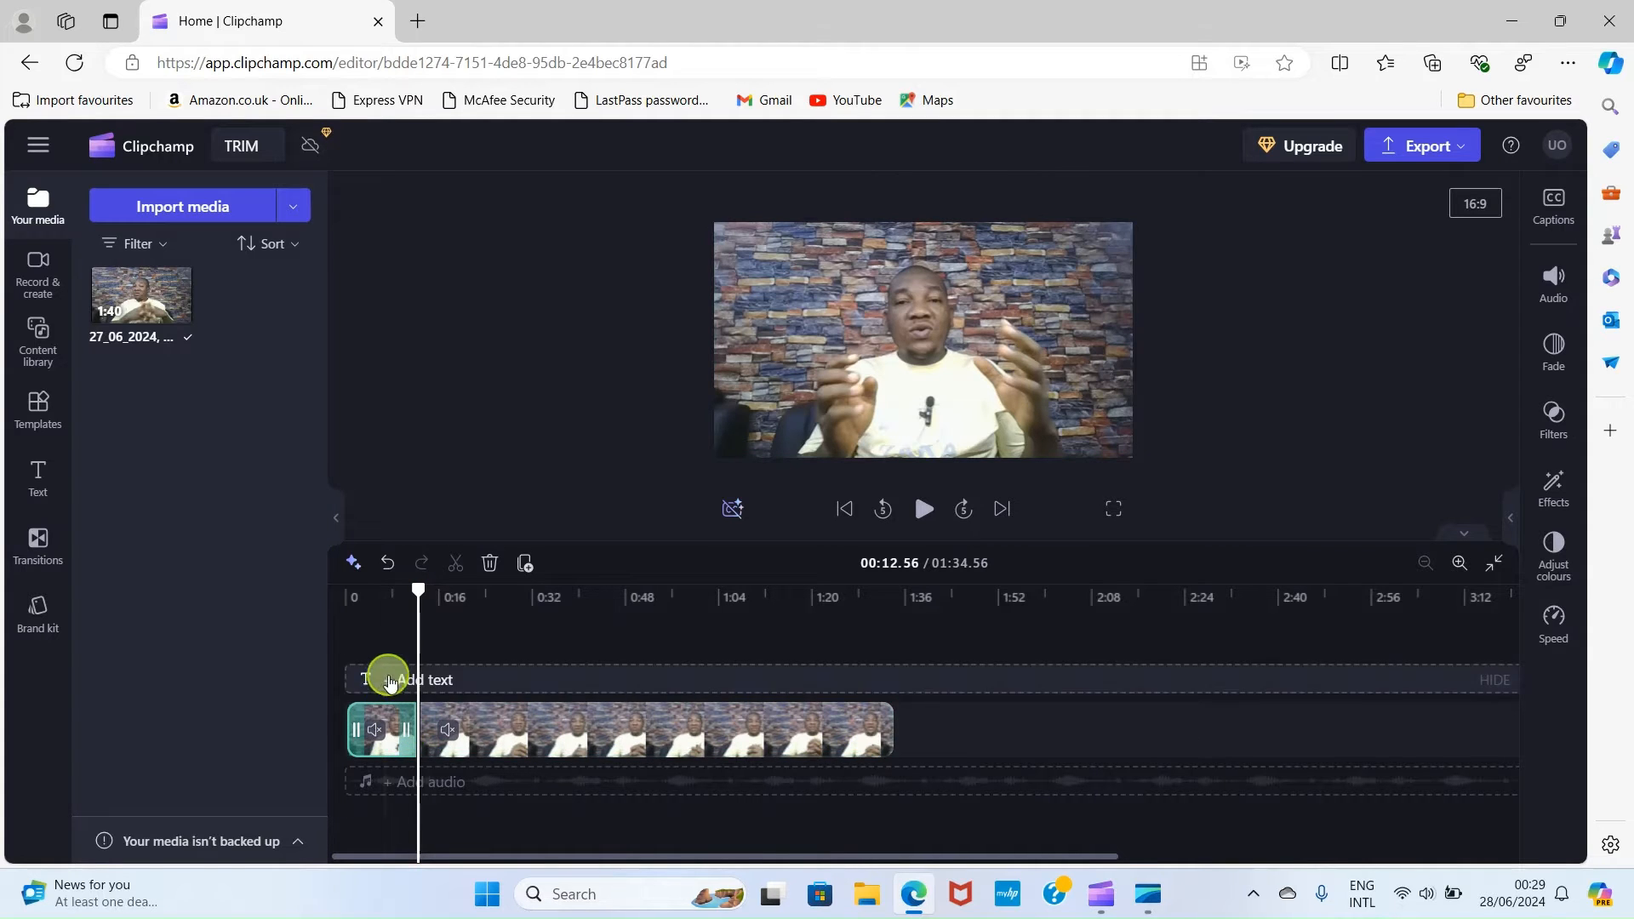
click(490, 562)
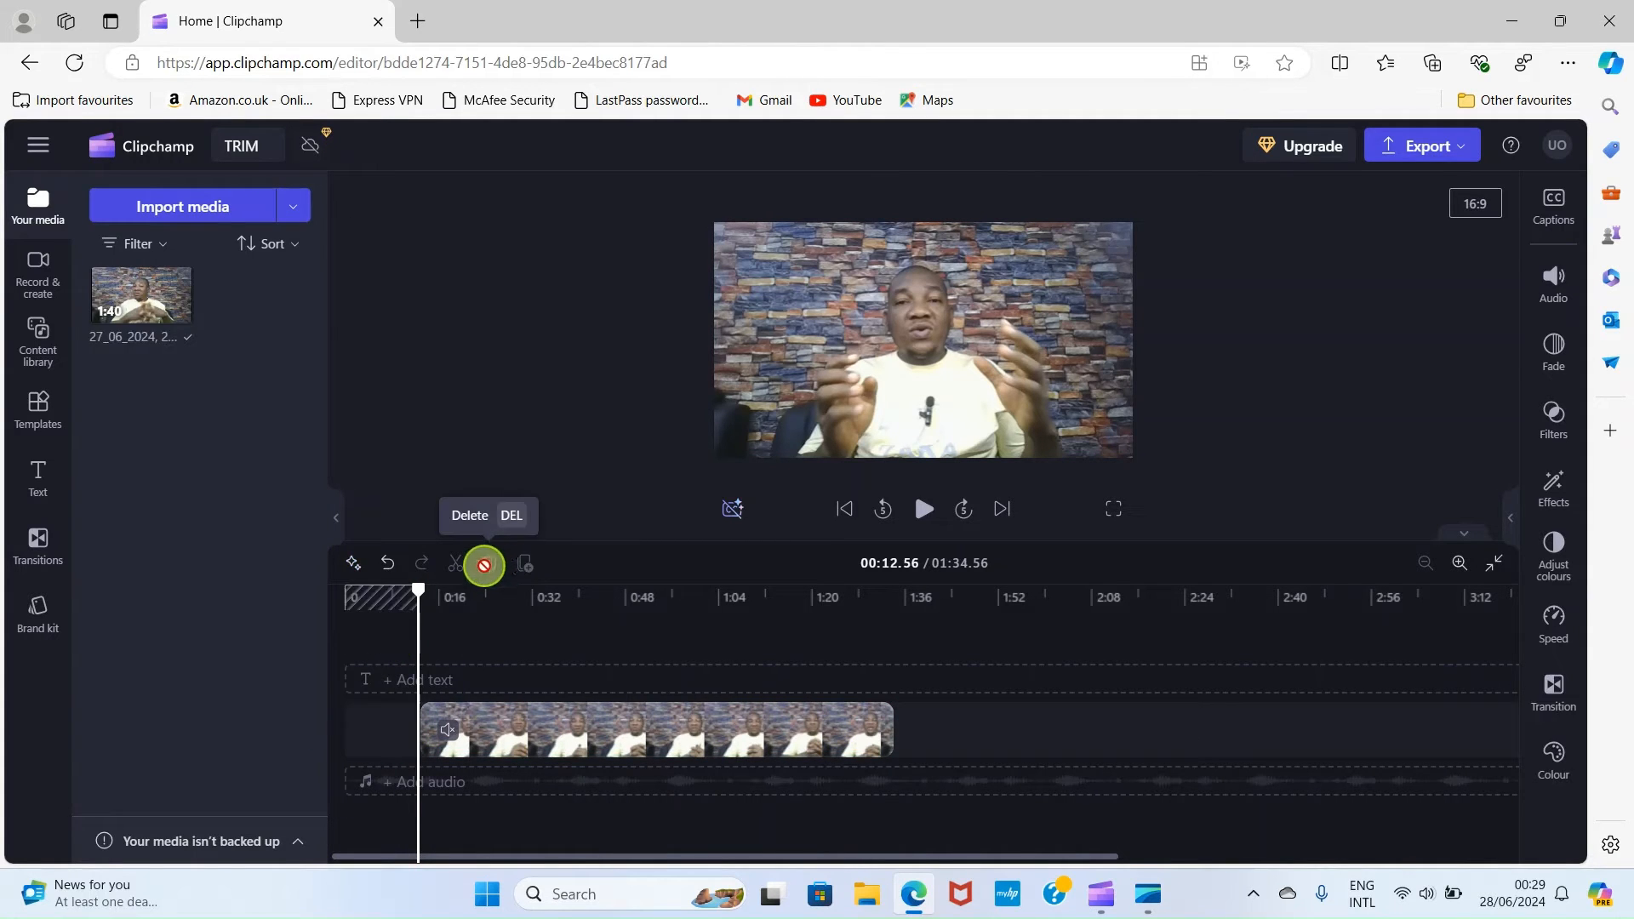
mouse_move(384, 602)
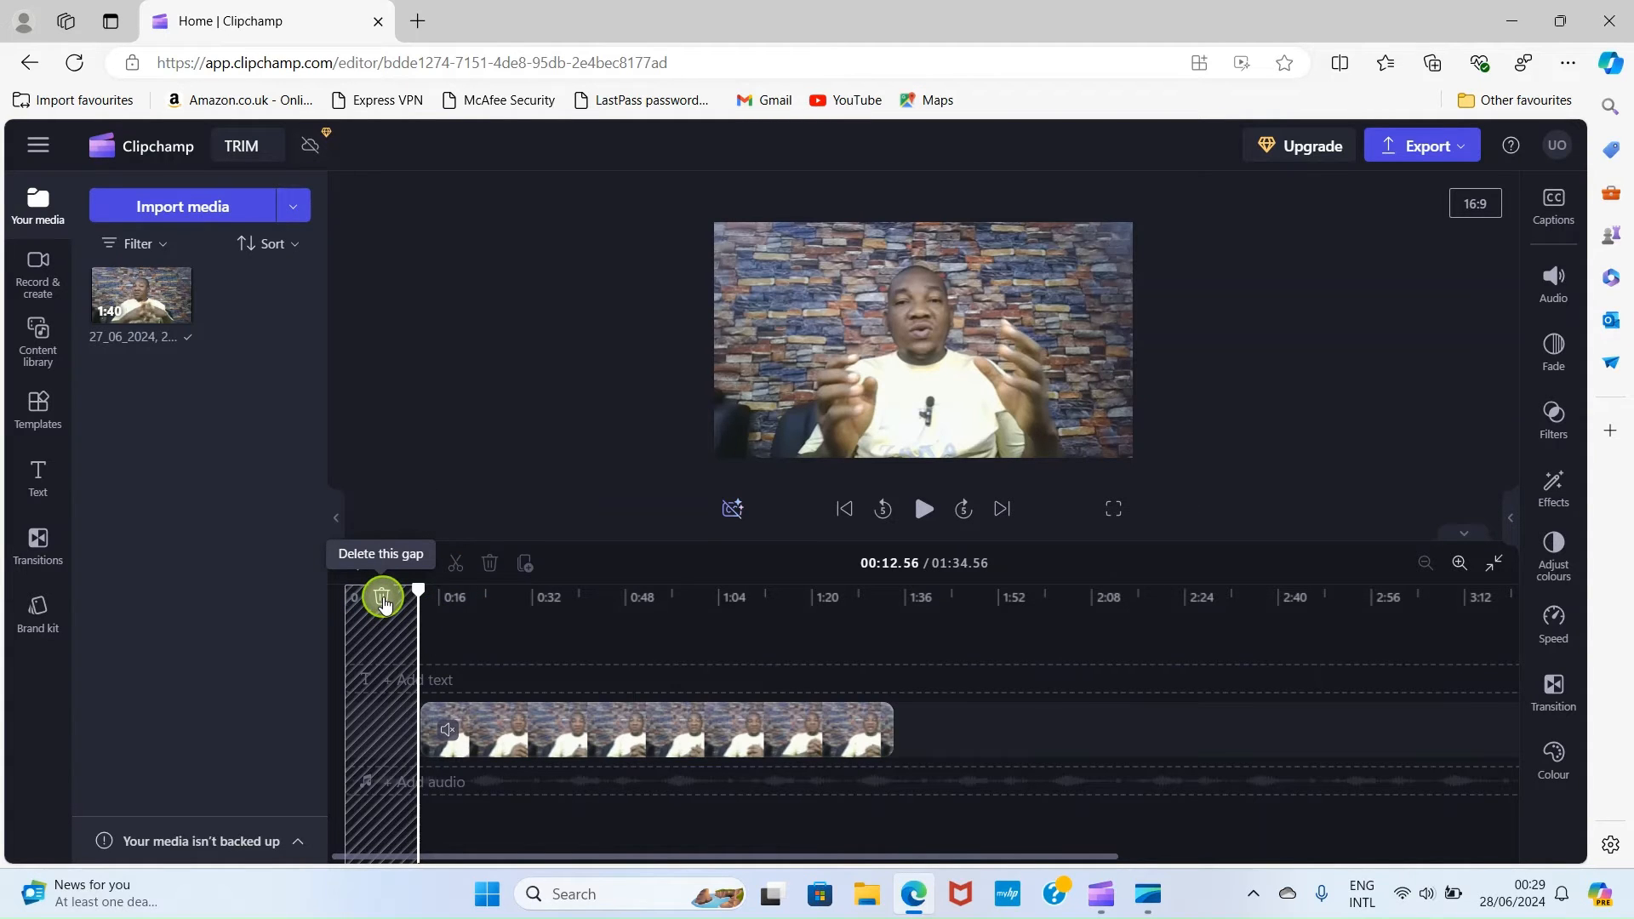
click(382, 598)
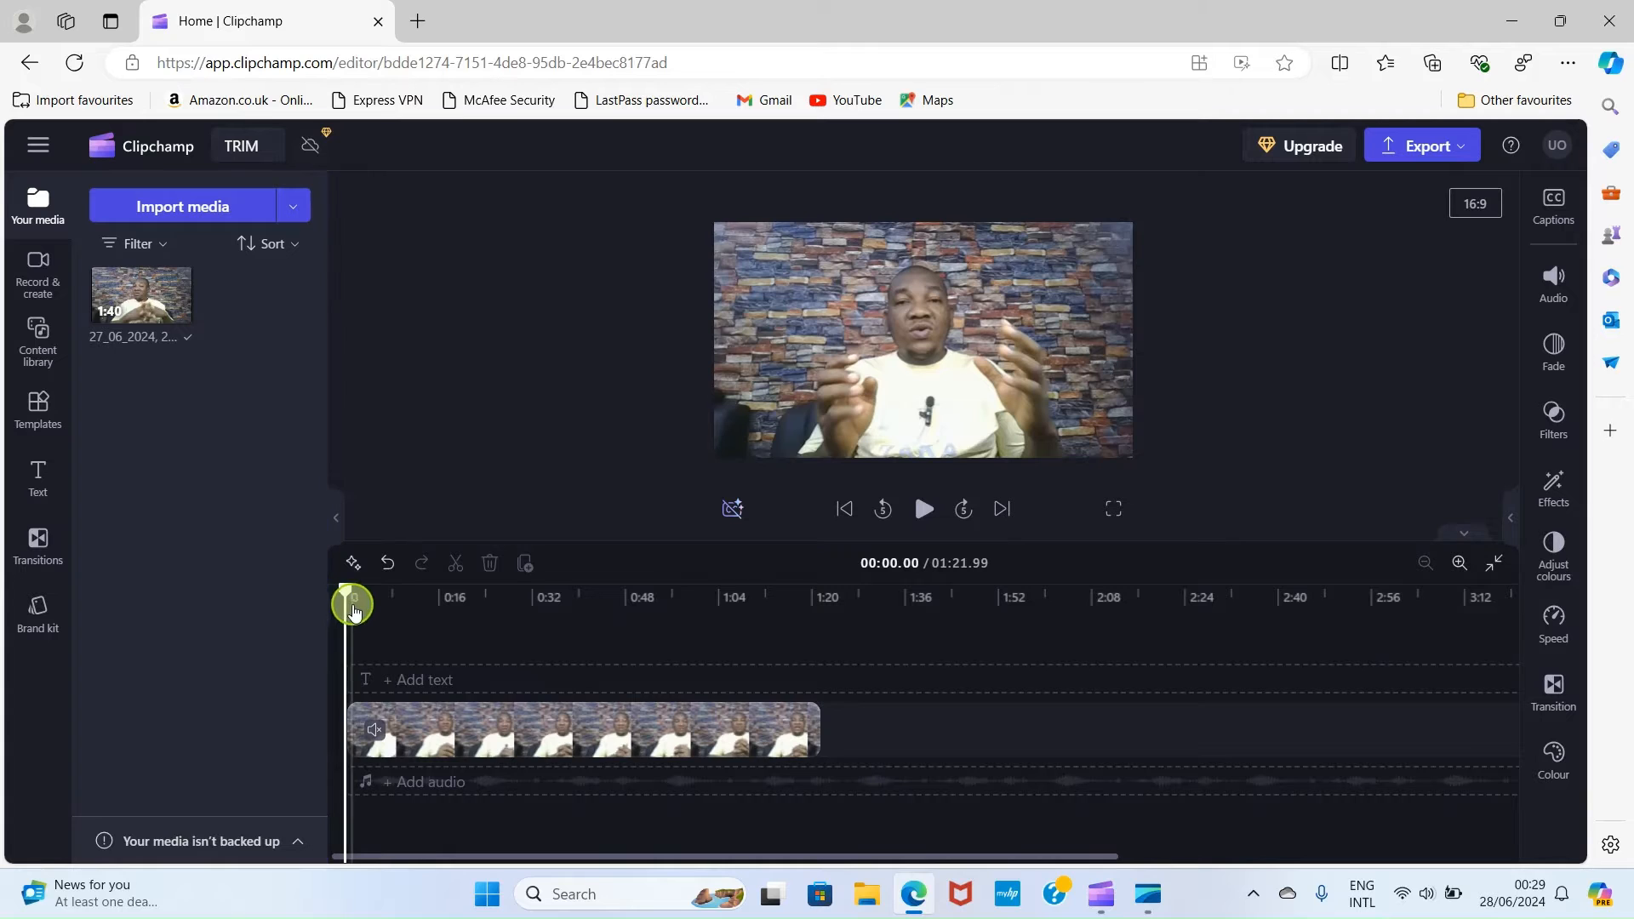
Step: Play the trimmed video from the beginning and pause it at about 4 seconds
click(923, 511)
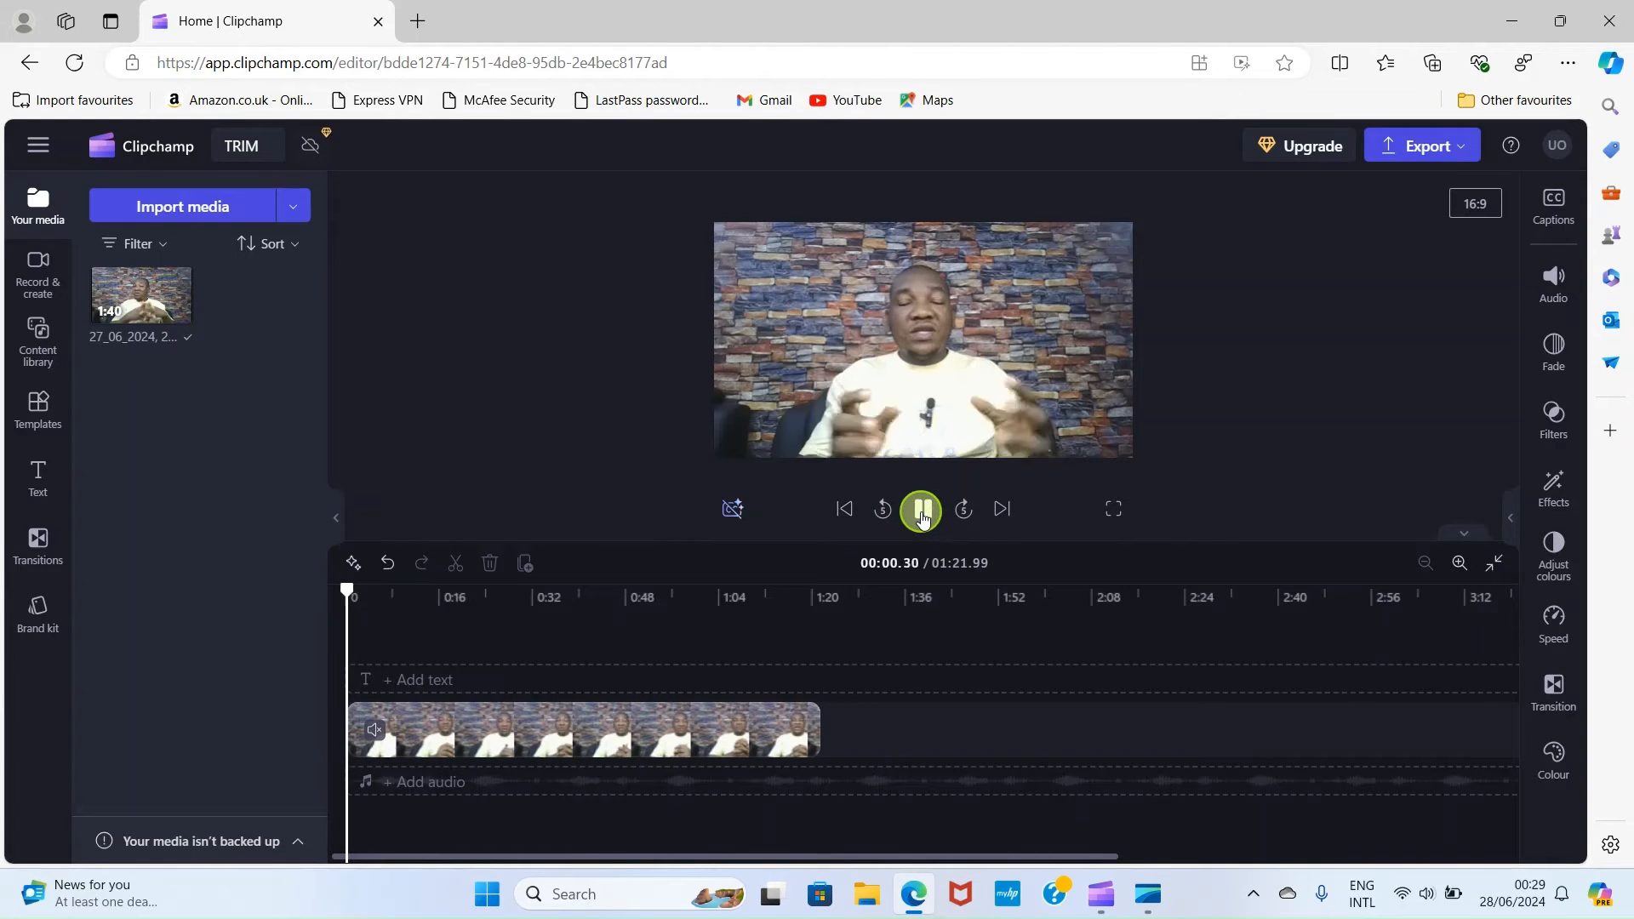
click(690, 758)
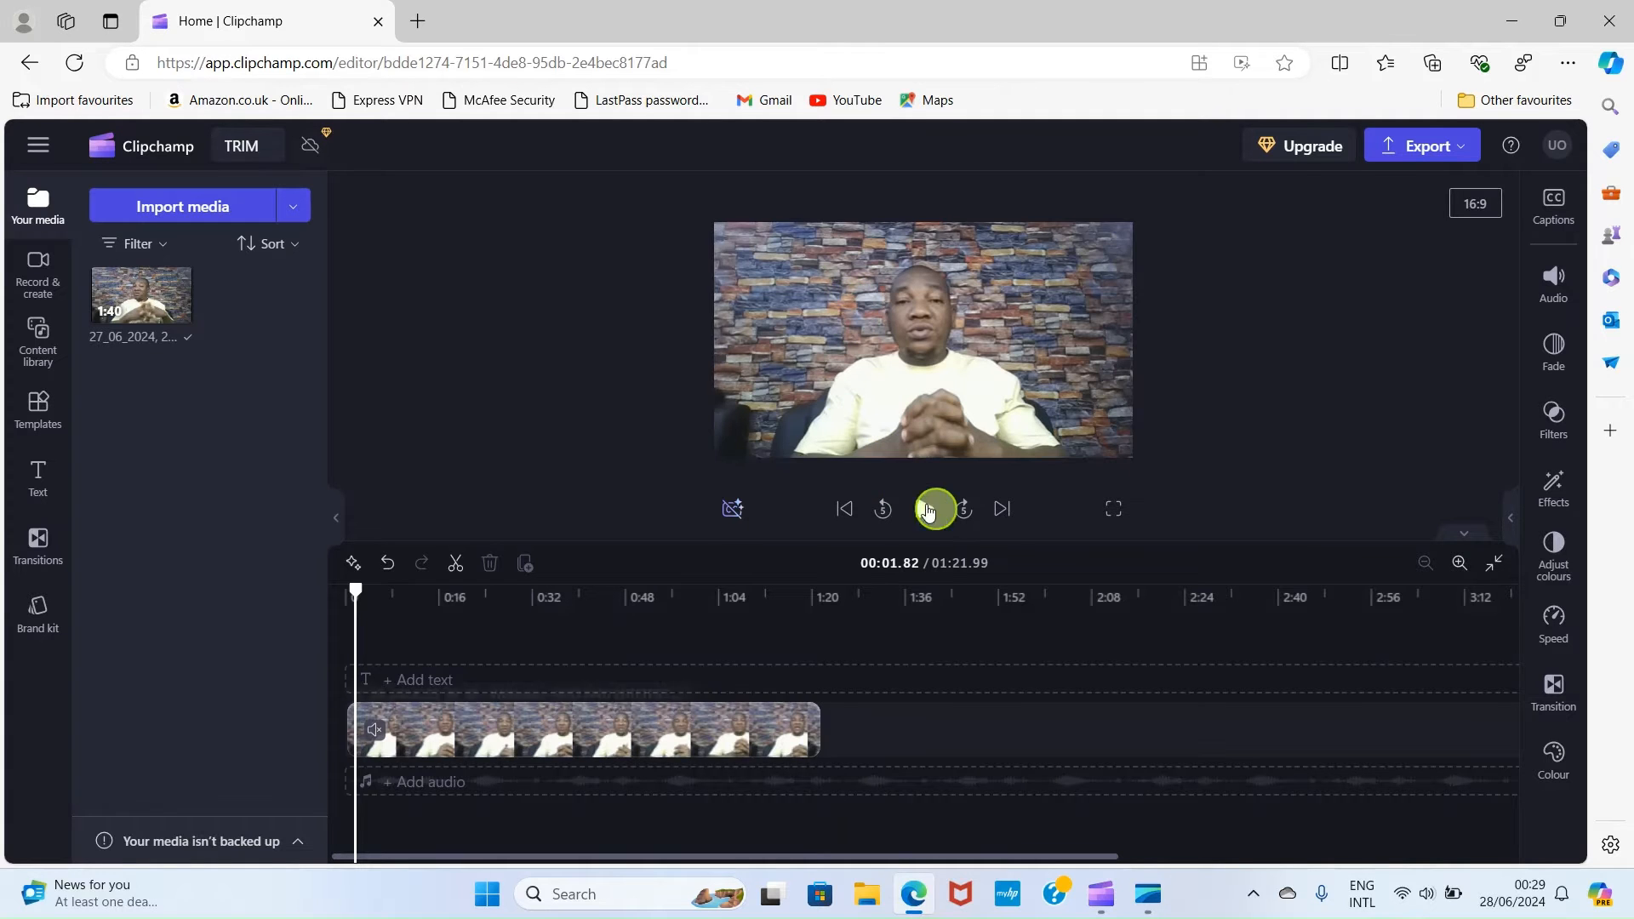
click(926, 509)
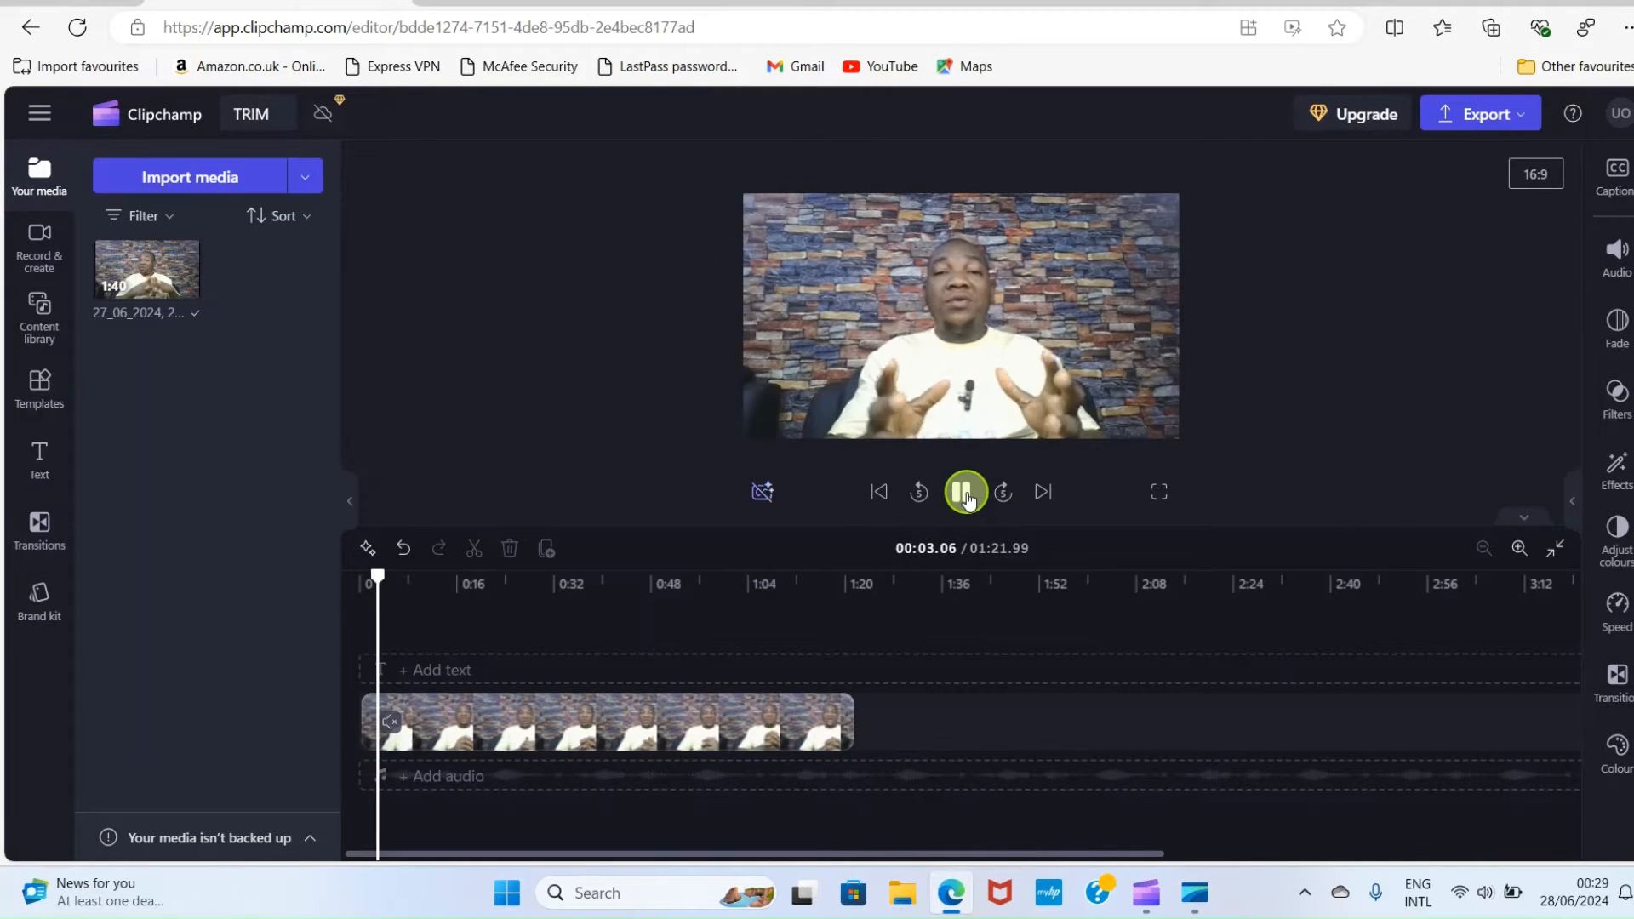
click(967, 493)
click(987, 272)
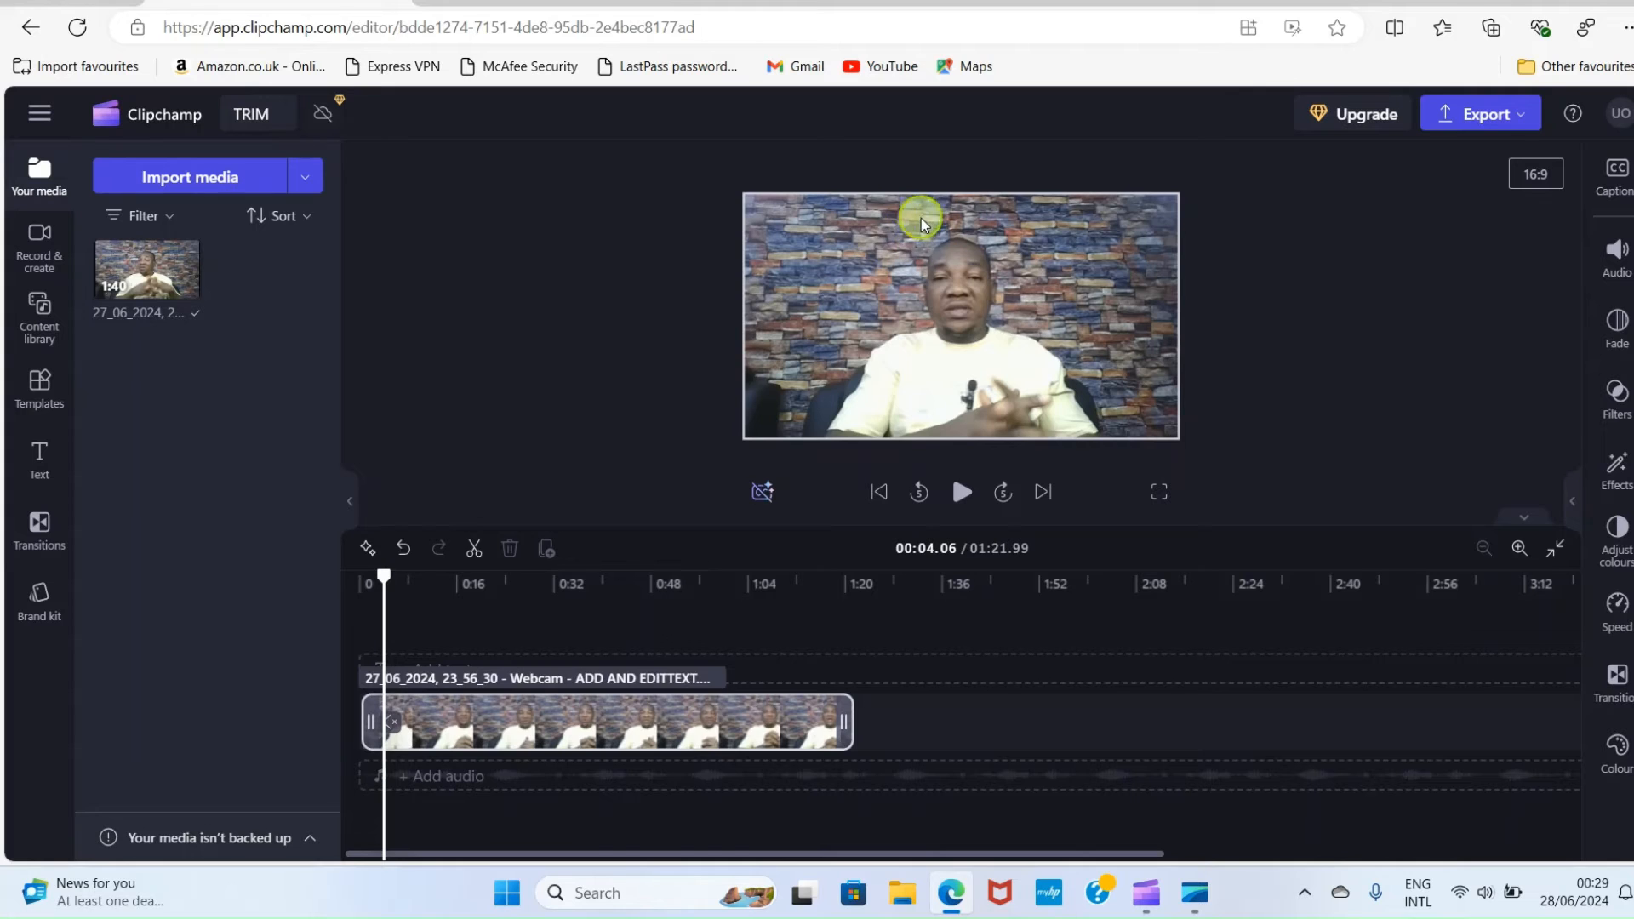
click(1300, 239)
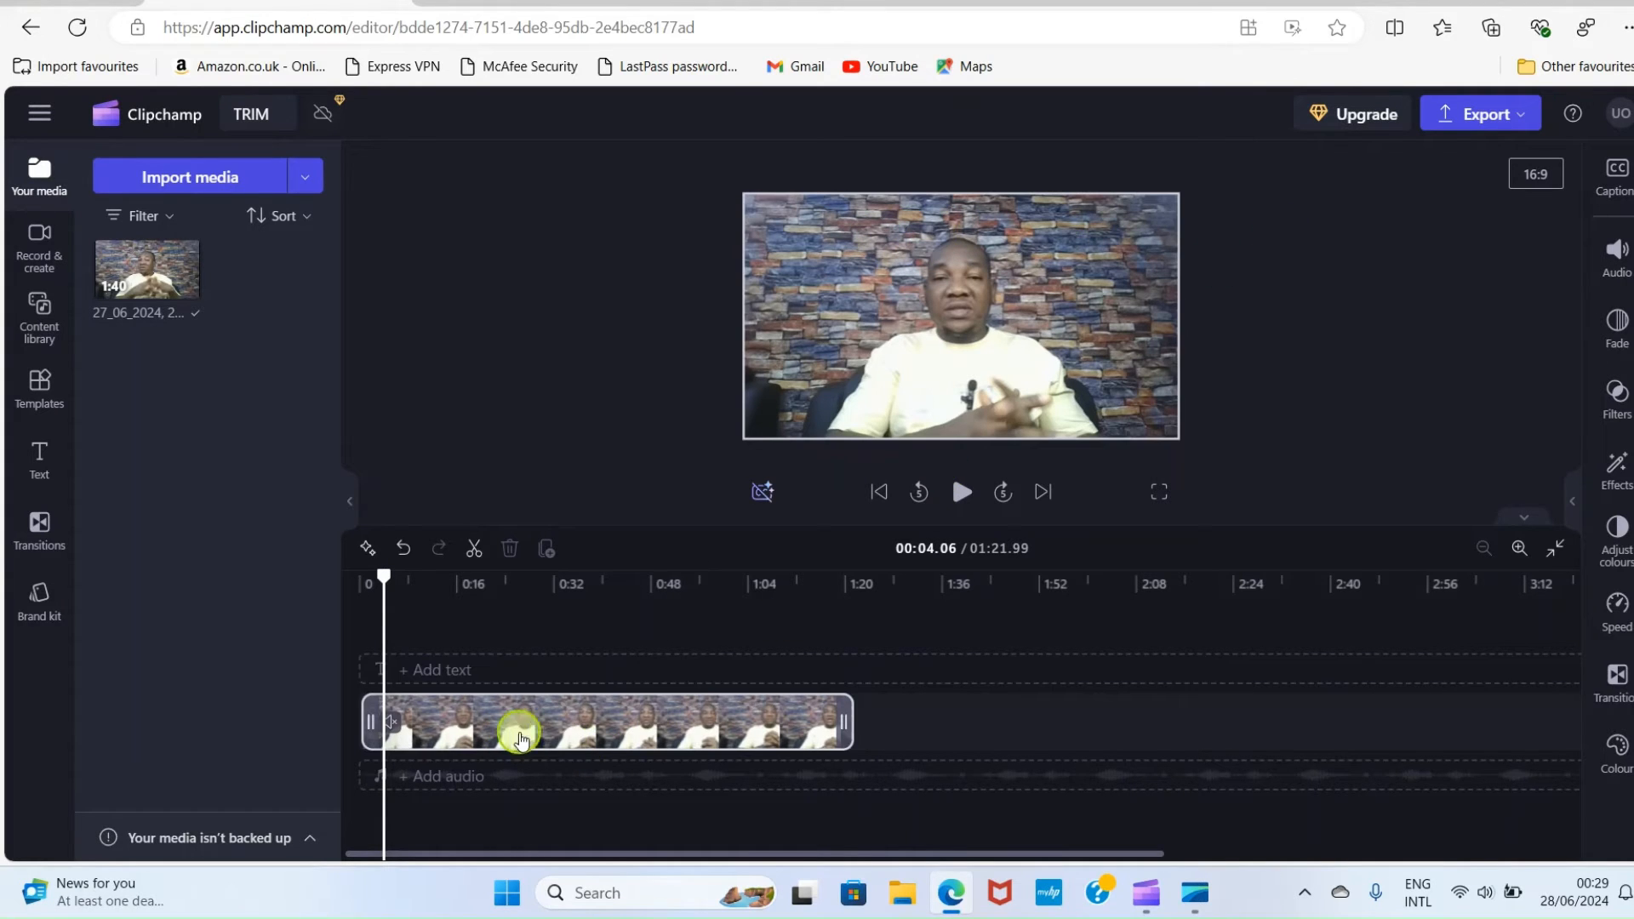
Step: Enlarge the clip in the preview by its upper-left and upper-right corners so it extends beyond the video frame
click(534, 734)
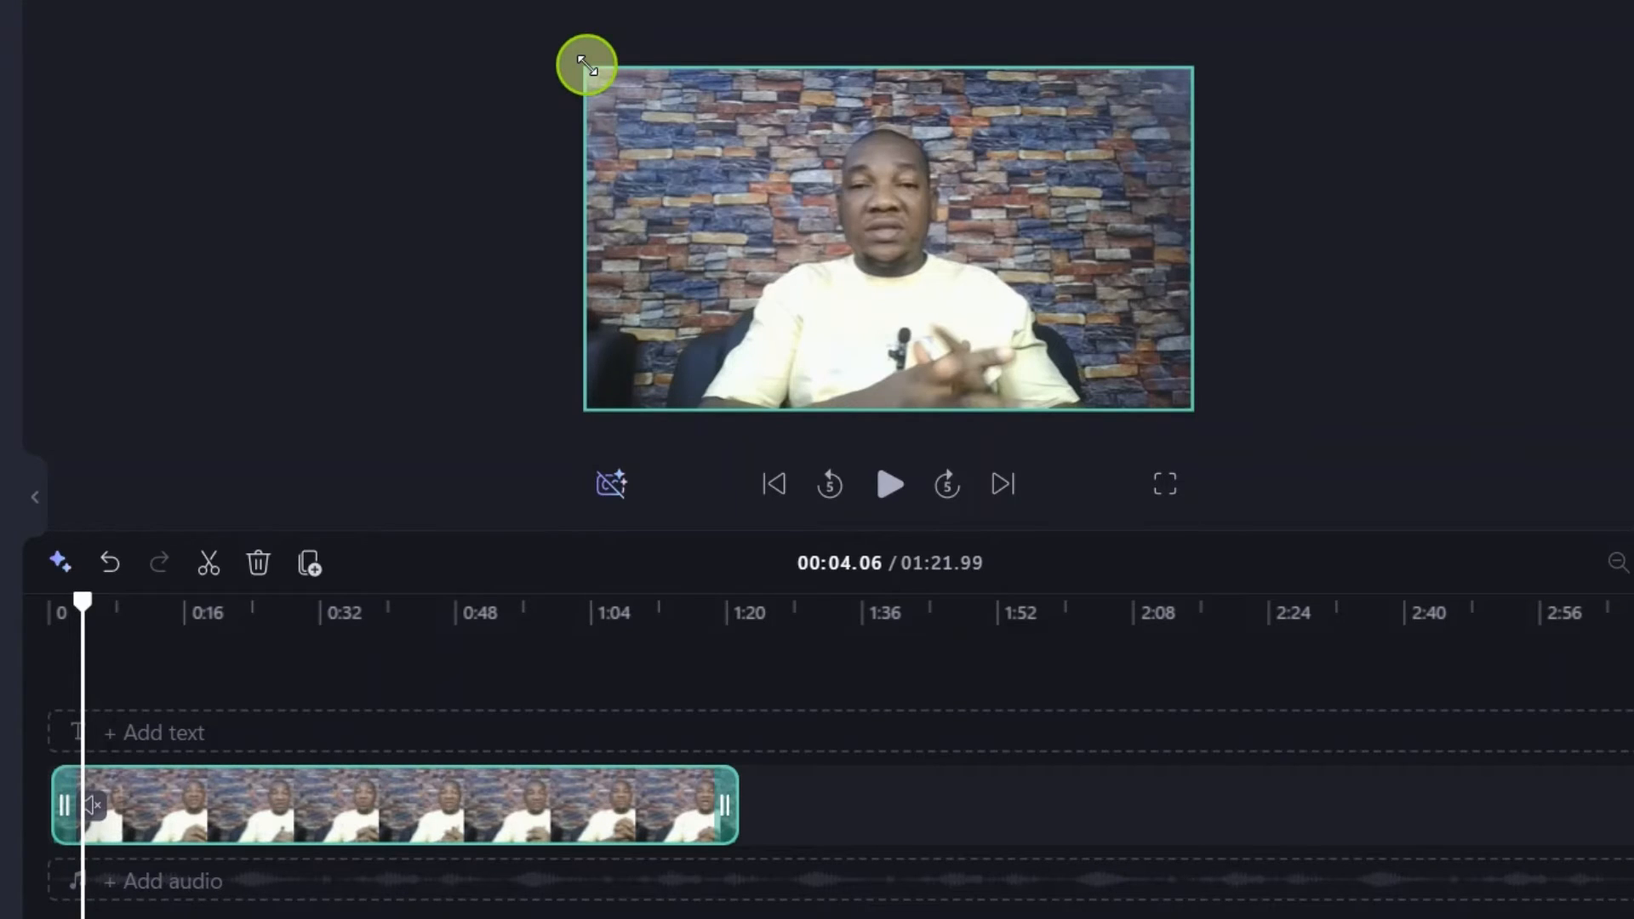
drag(587, 65, 520, 10)
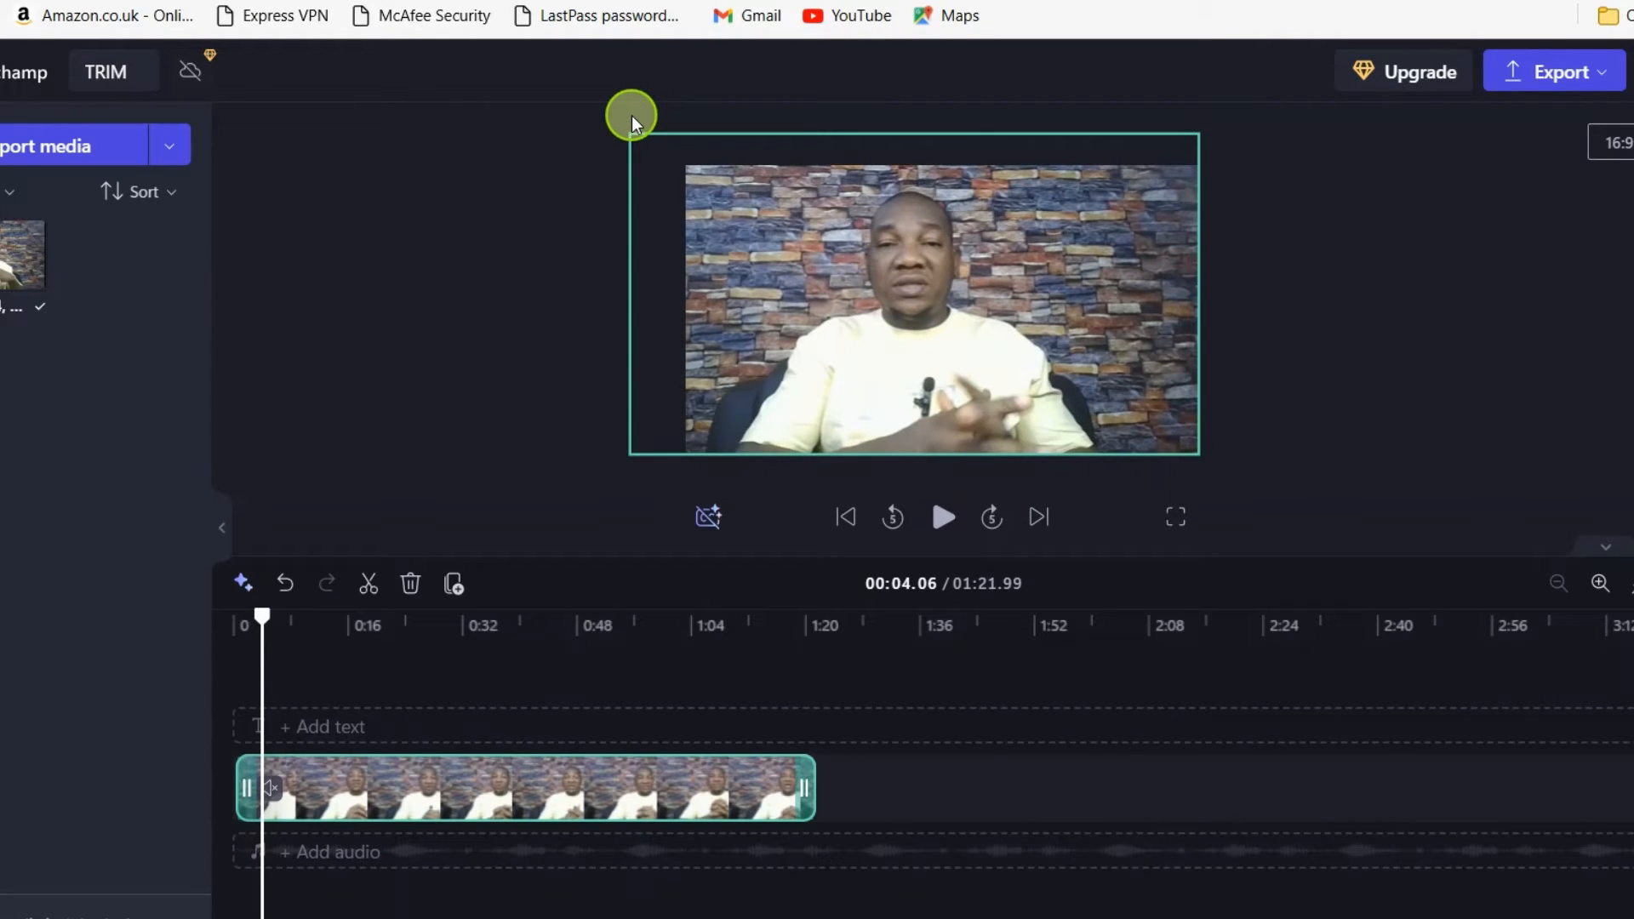
click(632, 114)
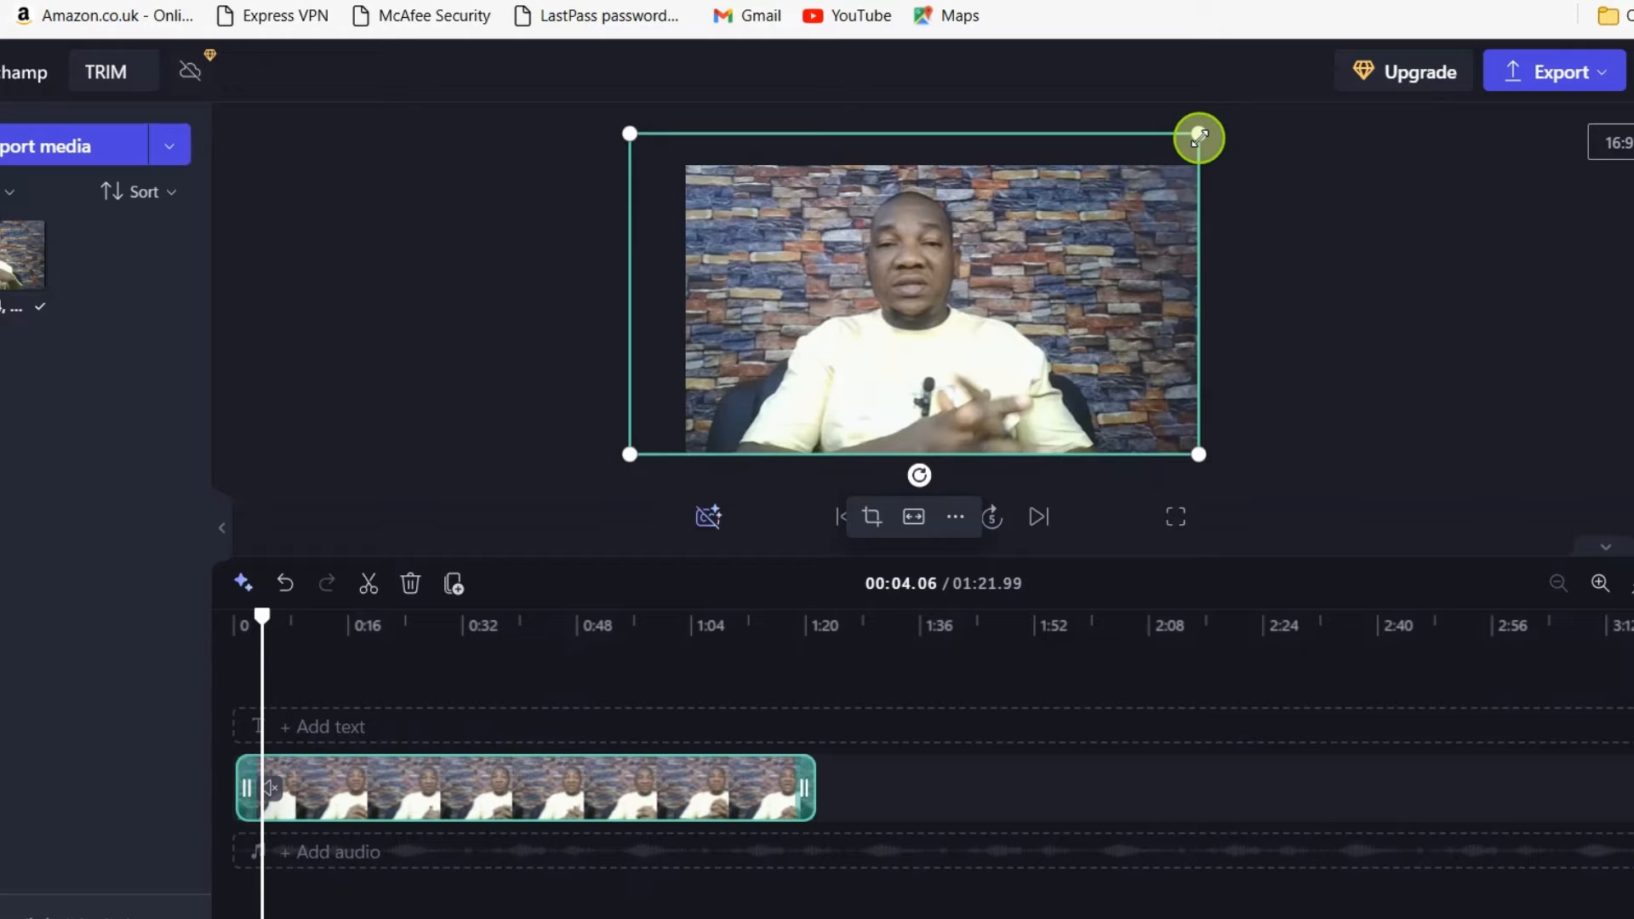
drag(1200, 136, 1226, 128)
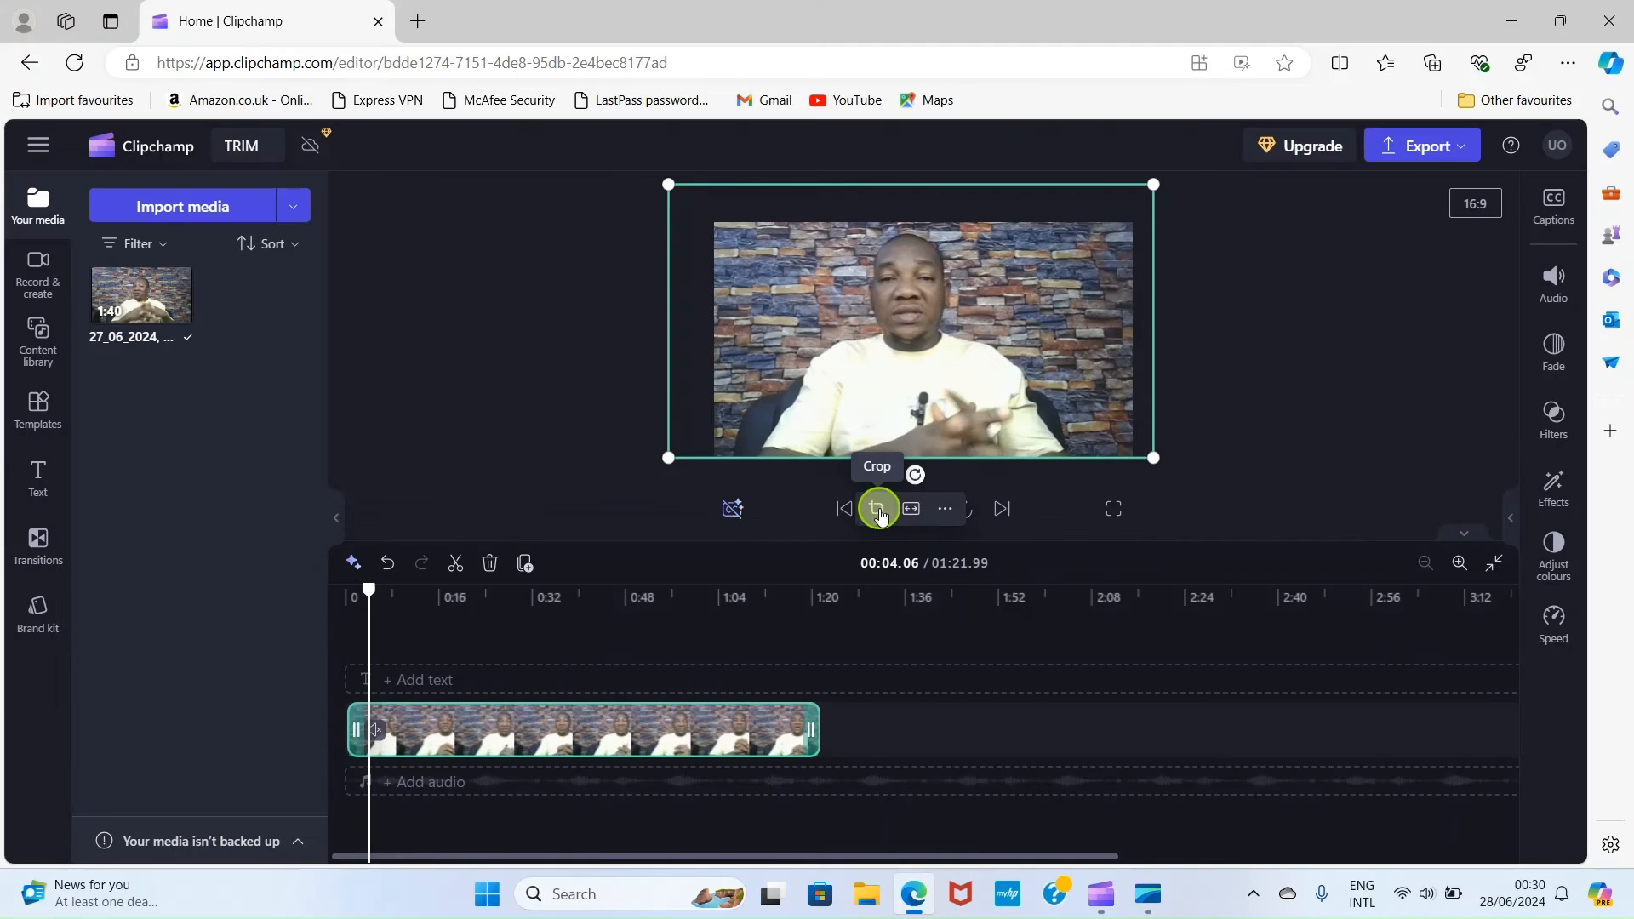
Step: Crop the clip's right, upper and left edges to match the visible video frame and apply the crop
click(885, 515)
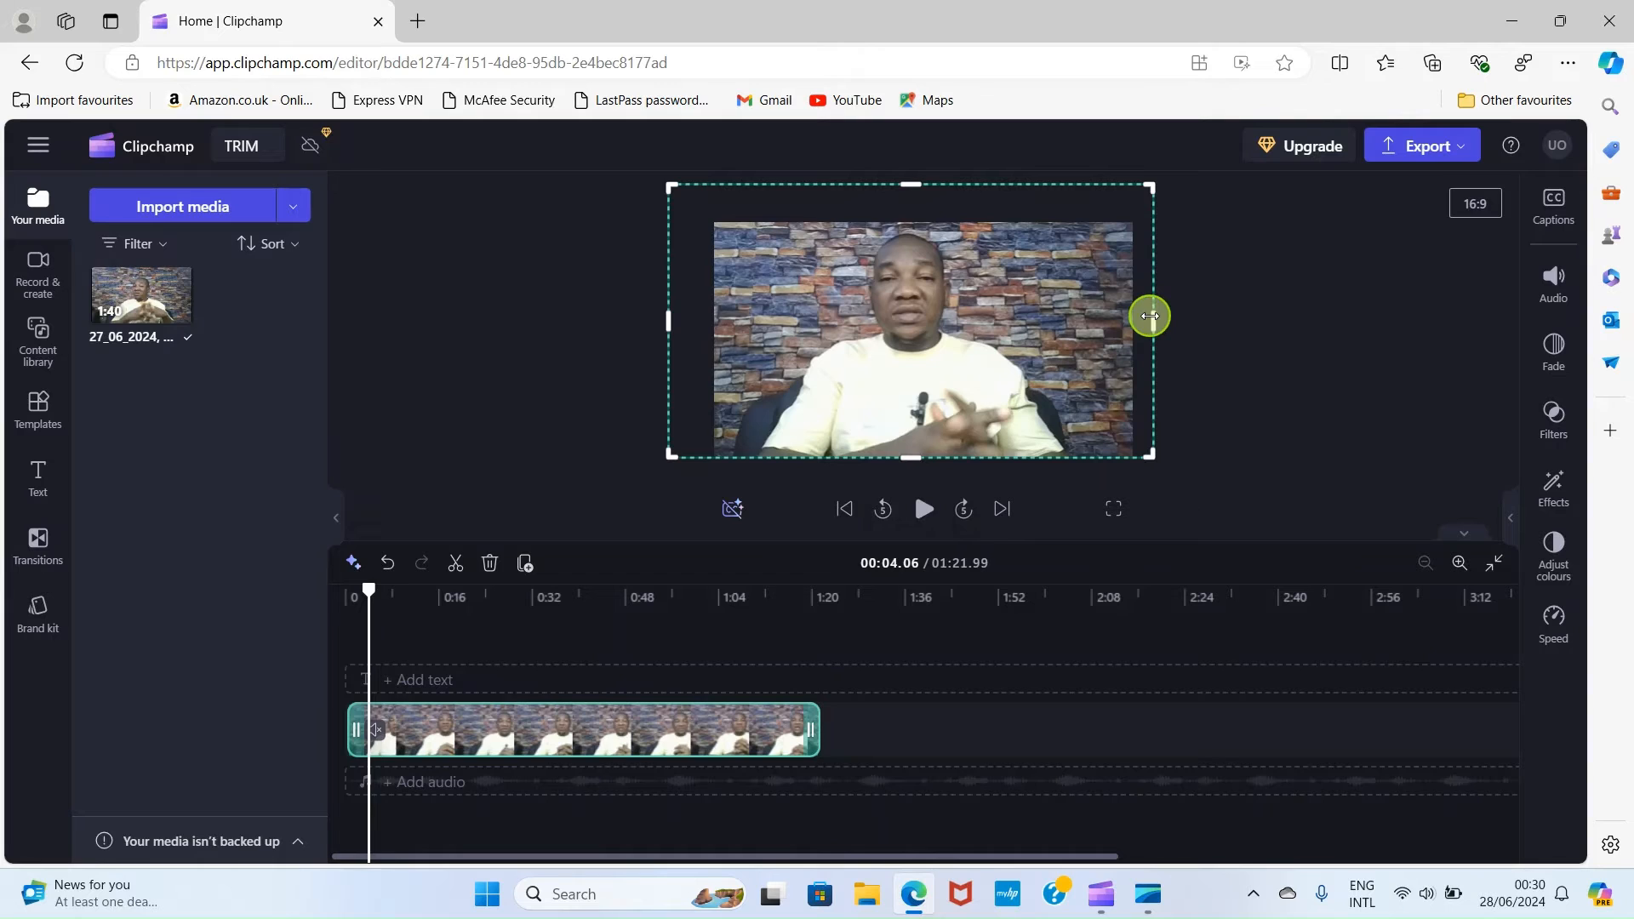
drag(1155, 325, 1128, 318)
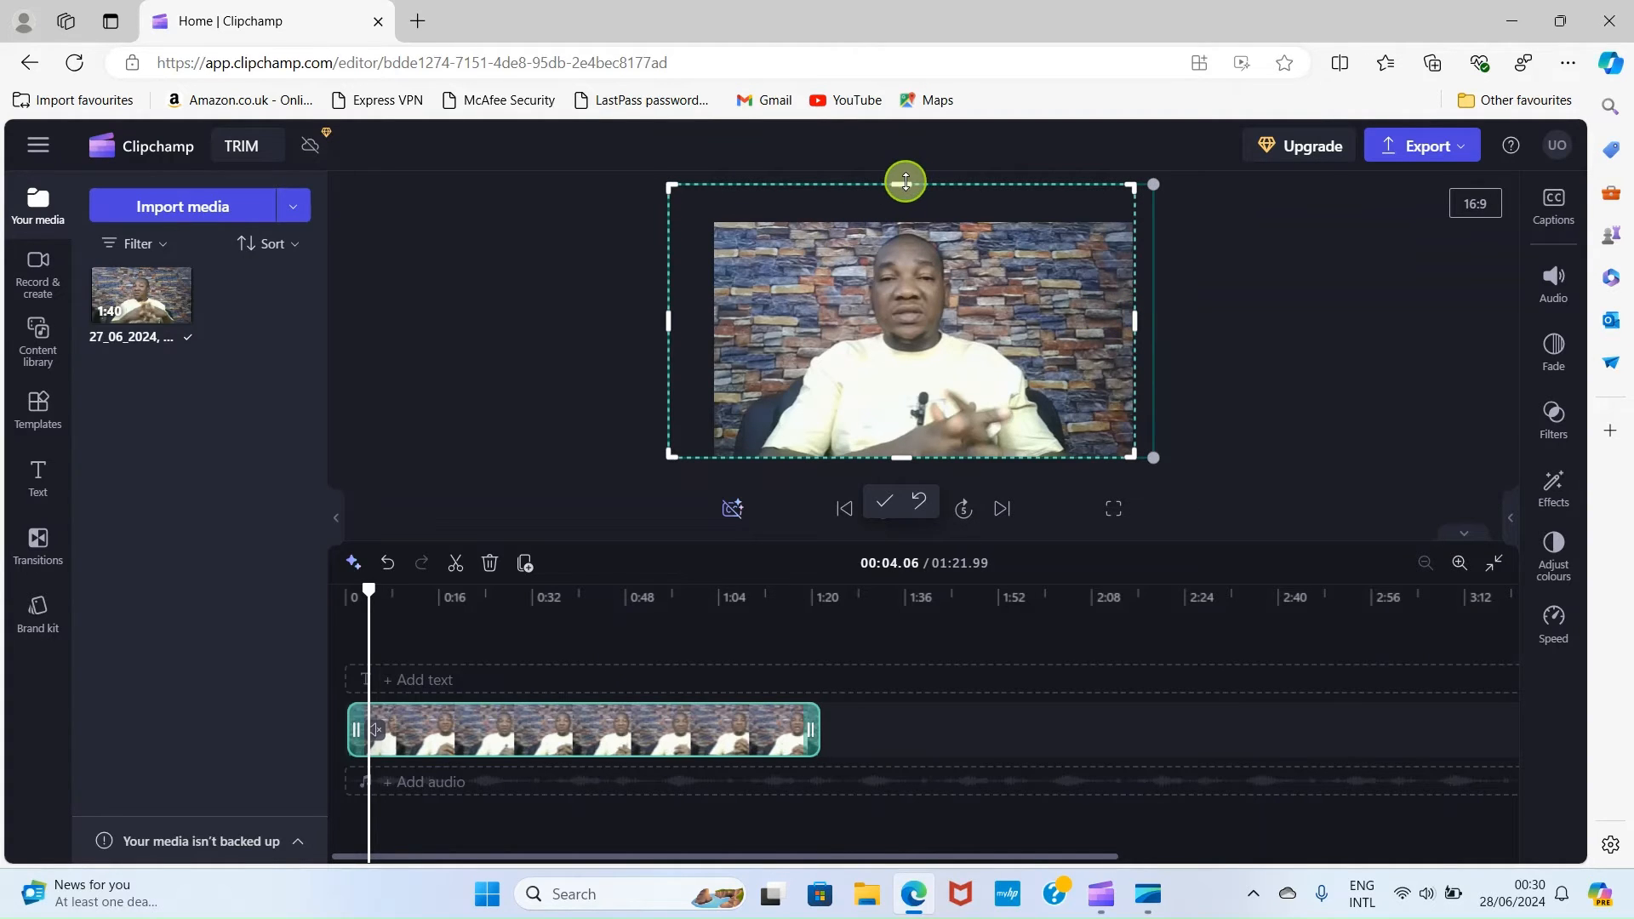
drag(905, 183, 892, 216)
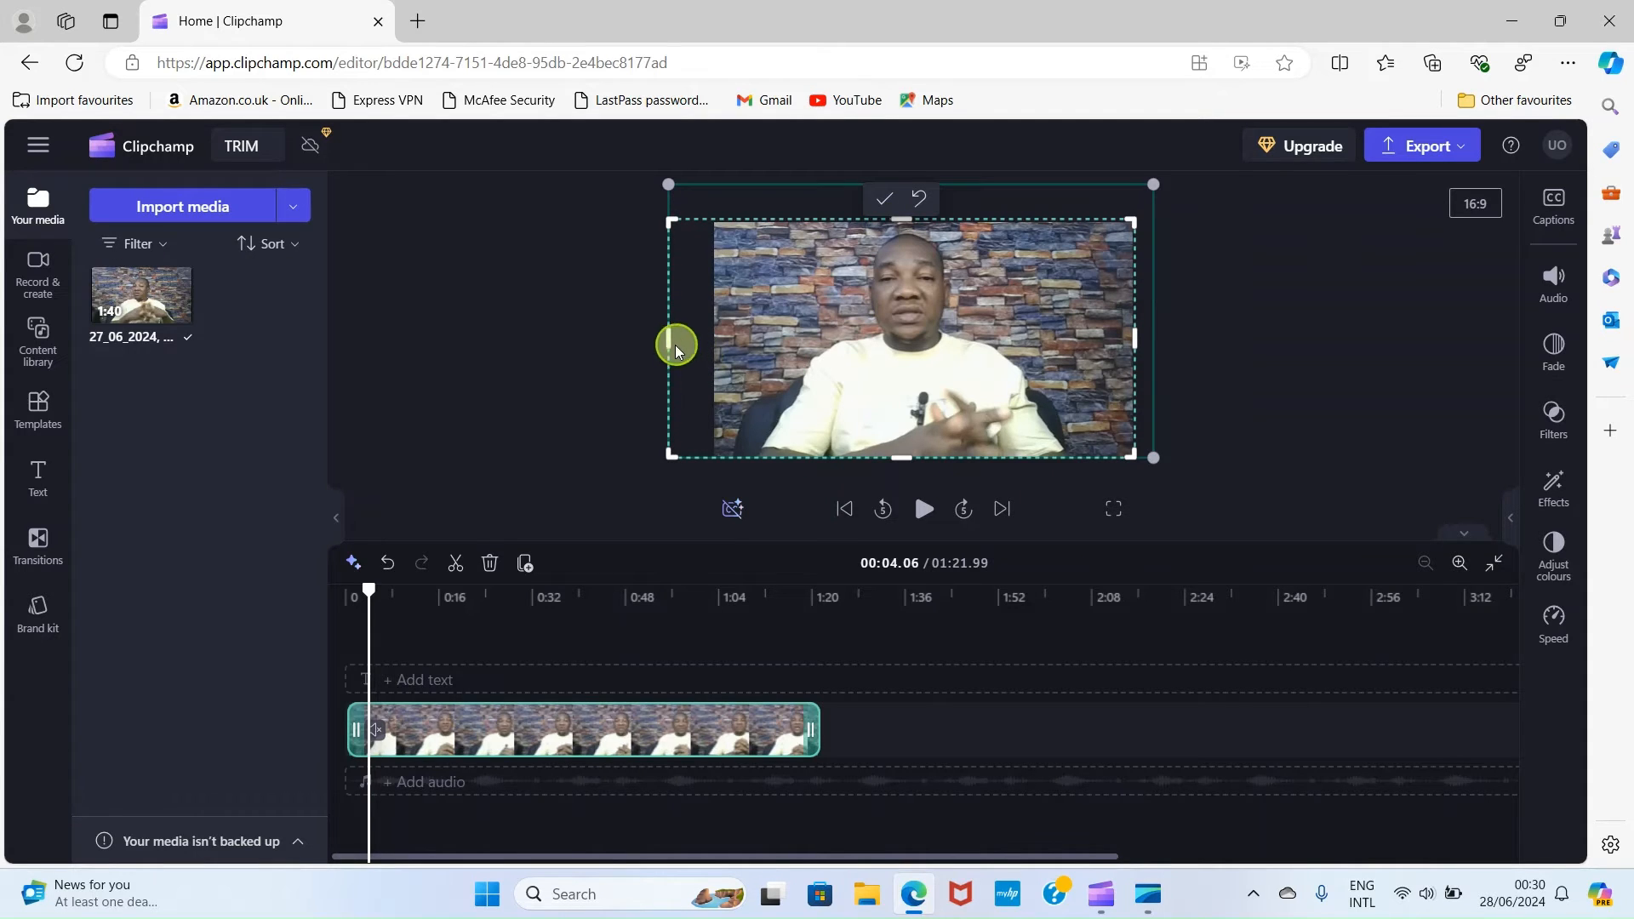
drag(668, 346, 713, 348)
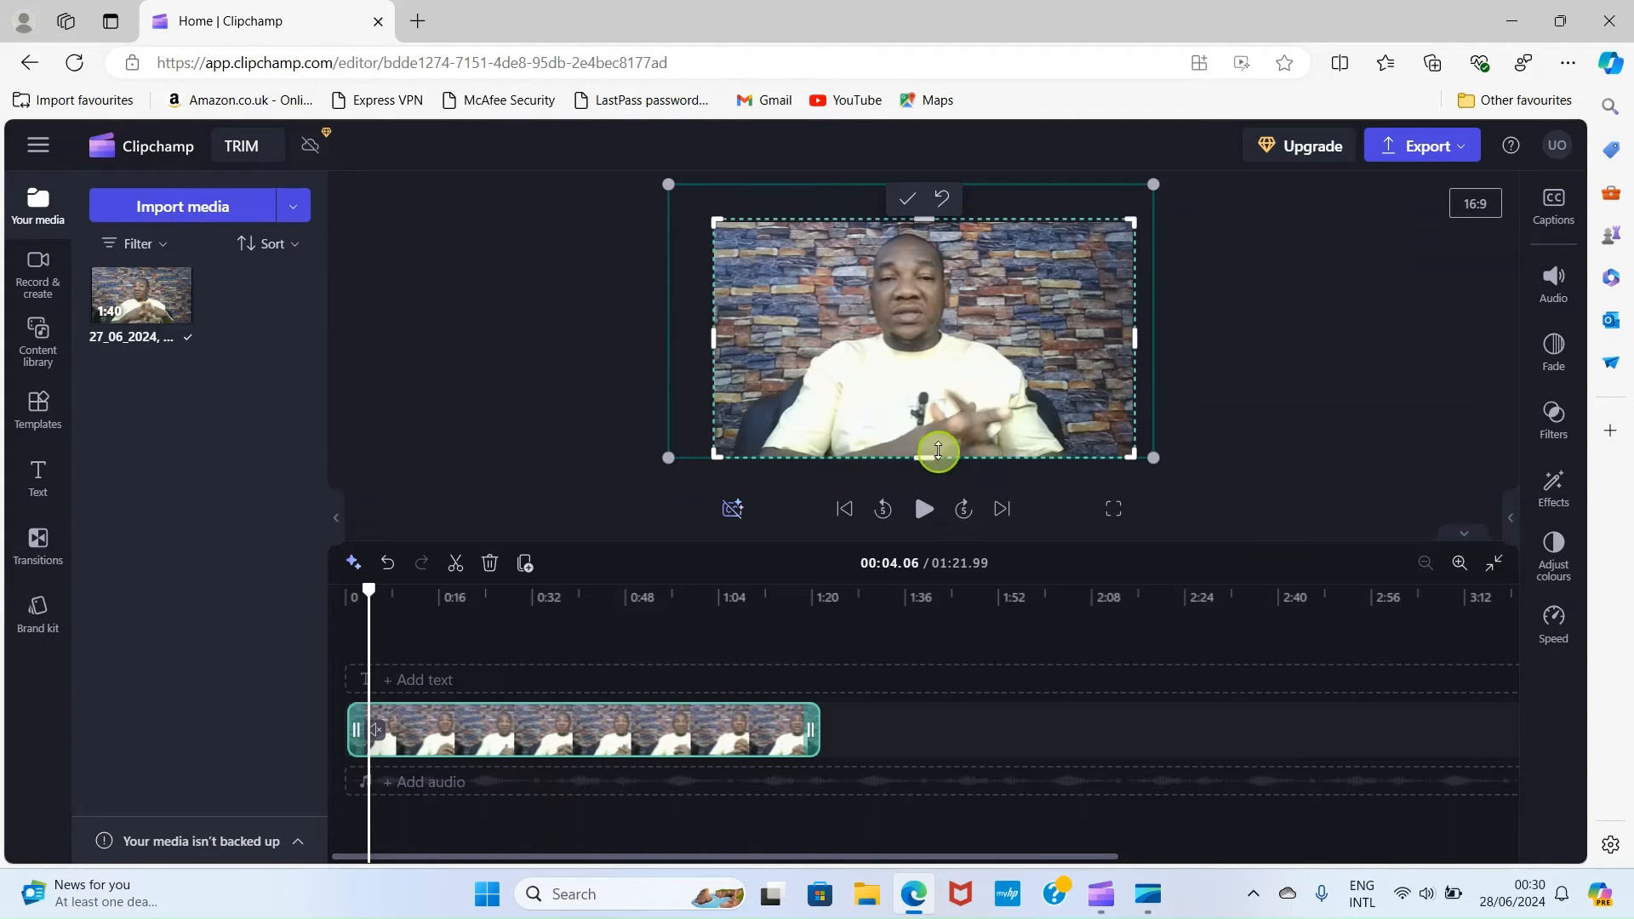
click(907, 201)
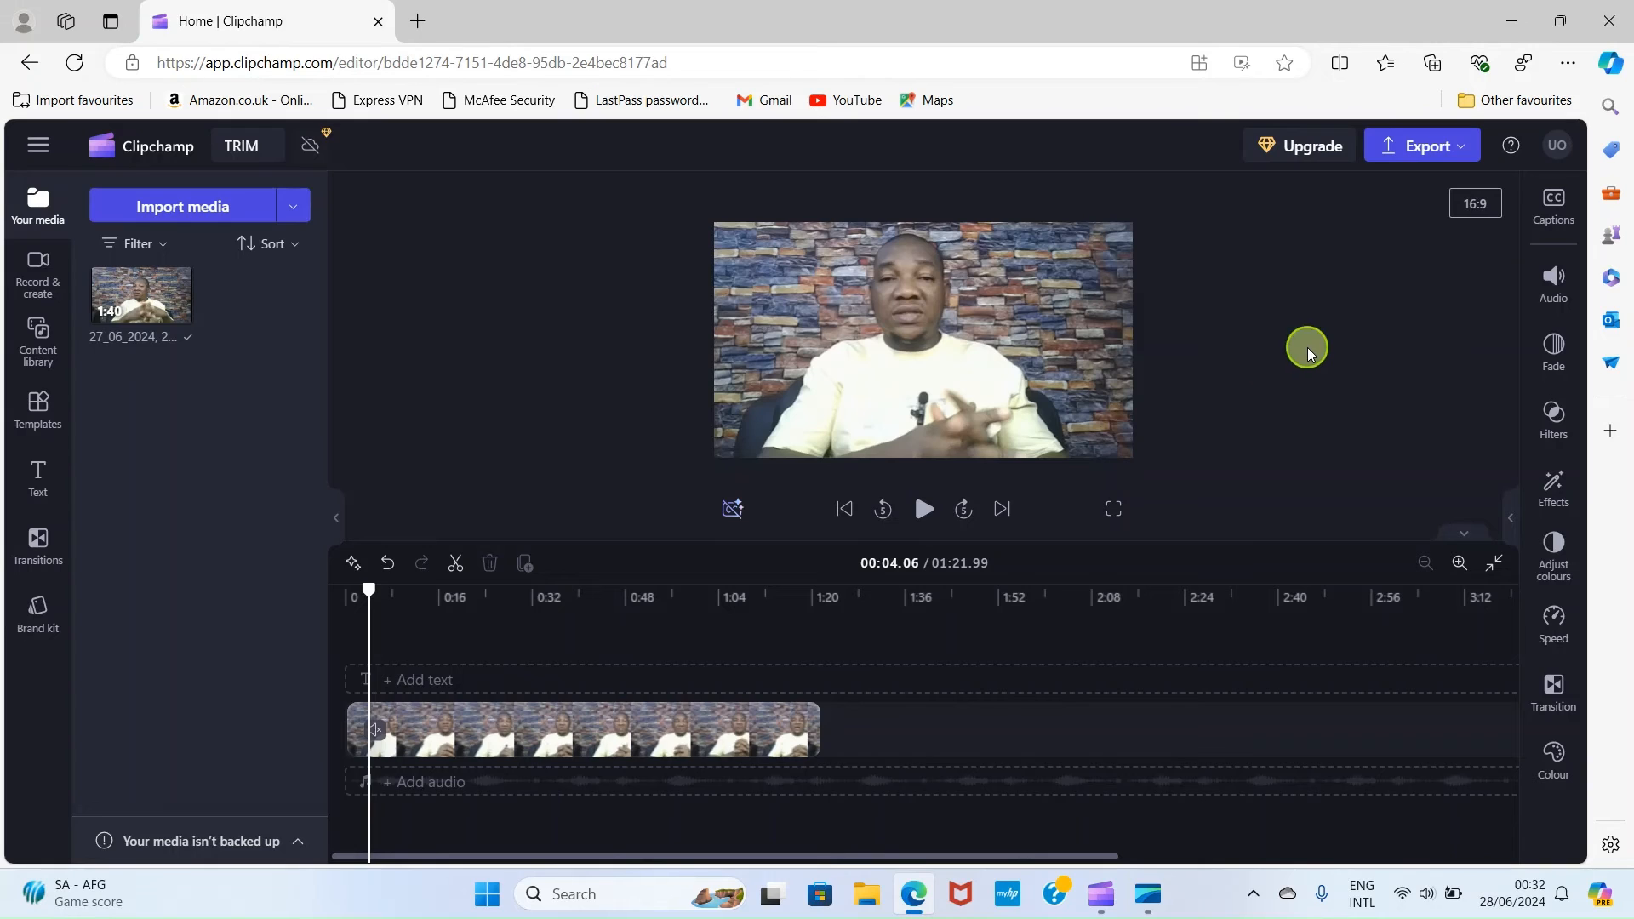
Step: Export the TRIM video as an MP4 at 1080p quality
click(1447, 149)
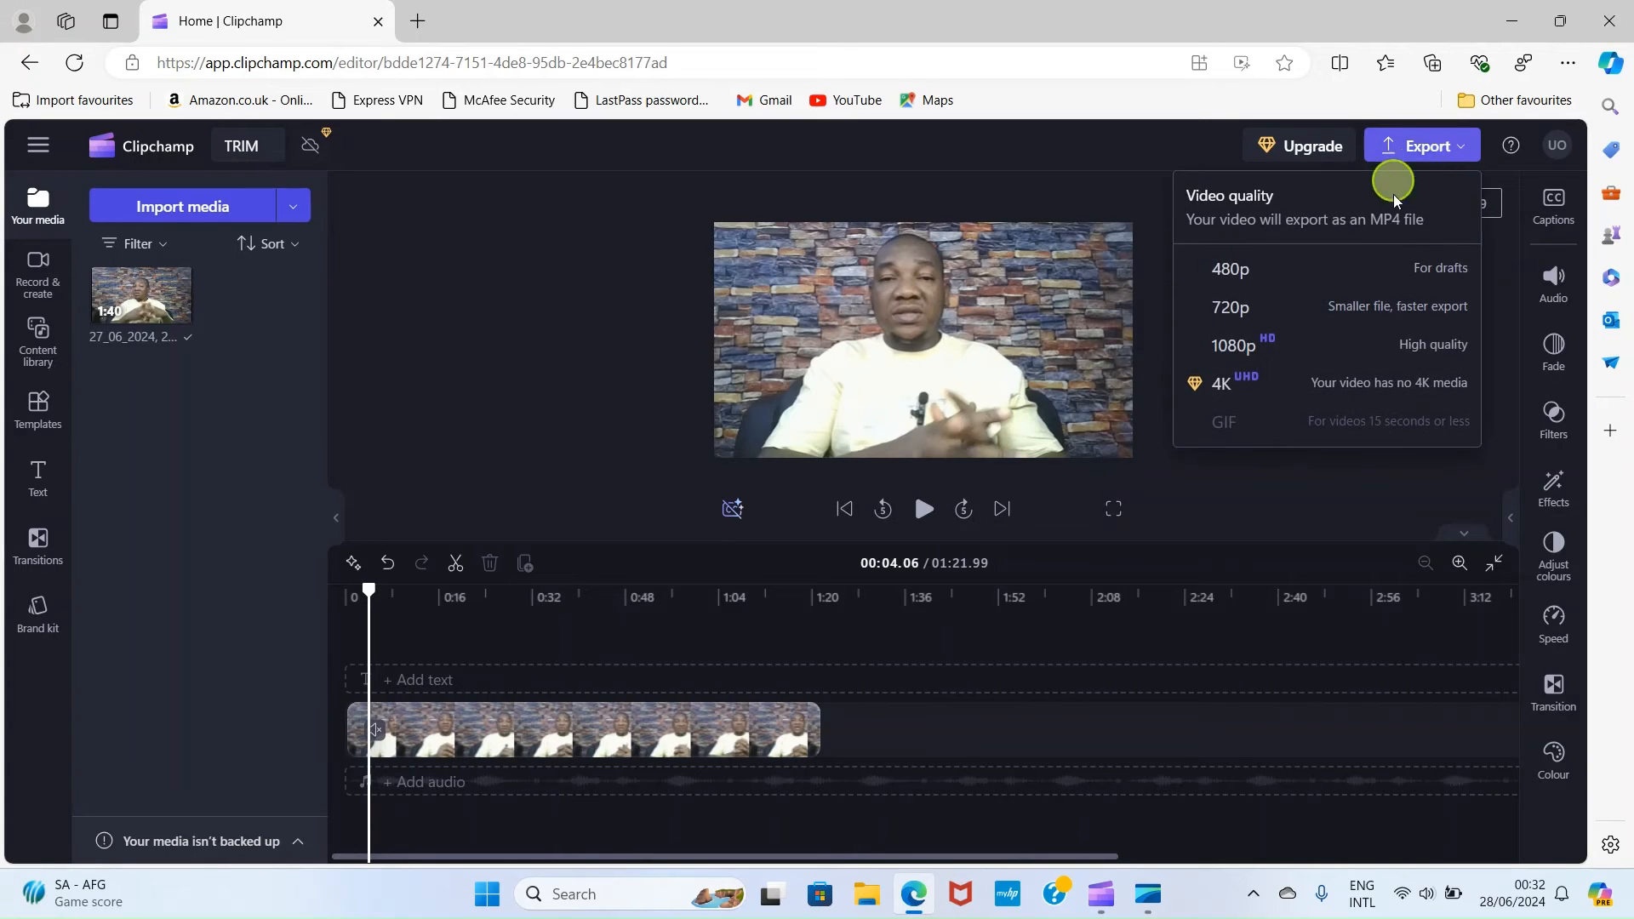
click(1255, 347)
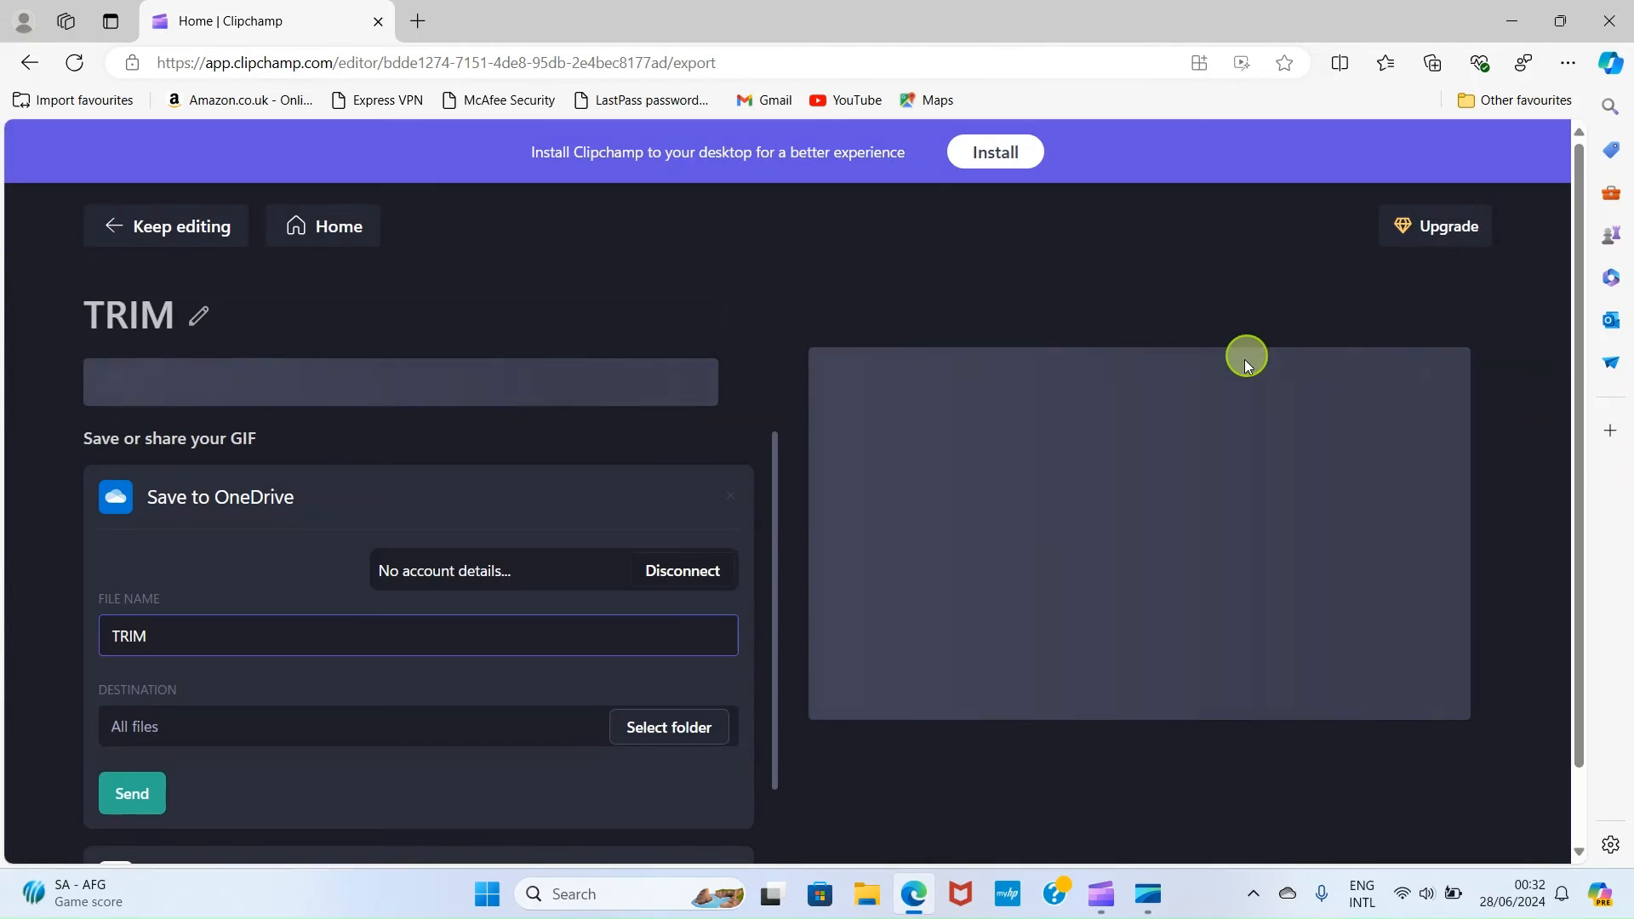